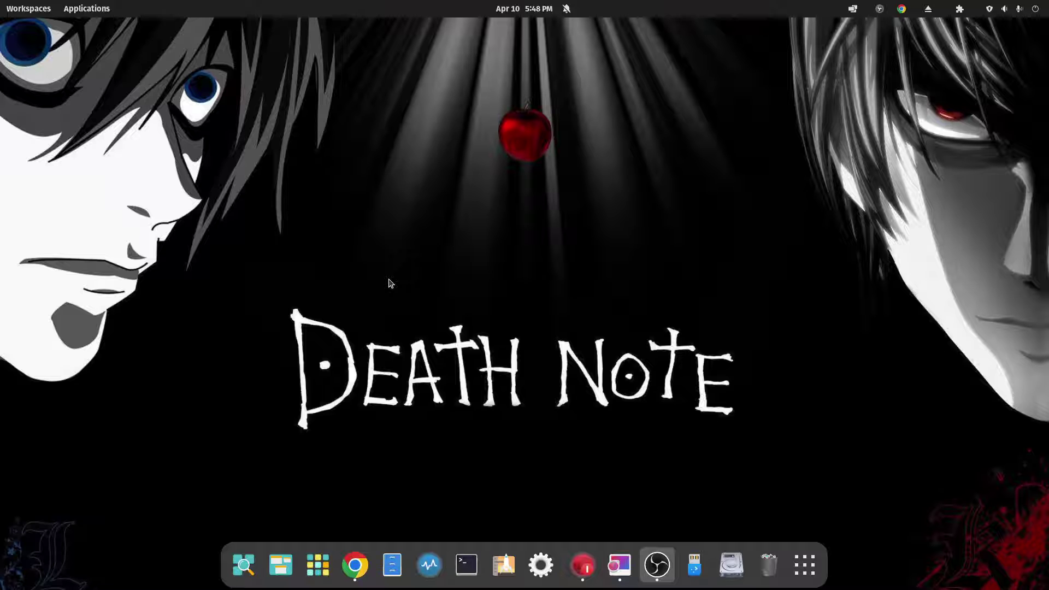
Open the Proton slide in Image Viewer and advance to protonGE.png
{"action": "left_click", "coordinate": [620, 563]}
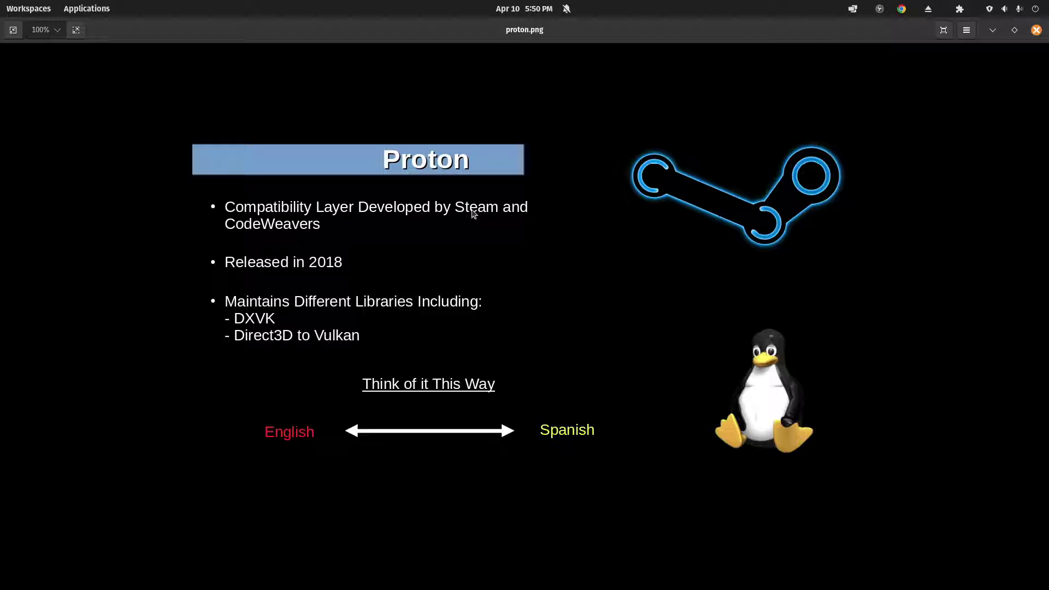
{"action": "left_click", "coordinate": [1031, 317]}
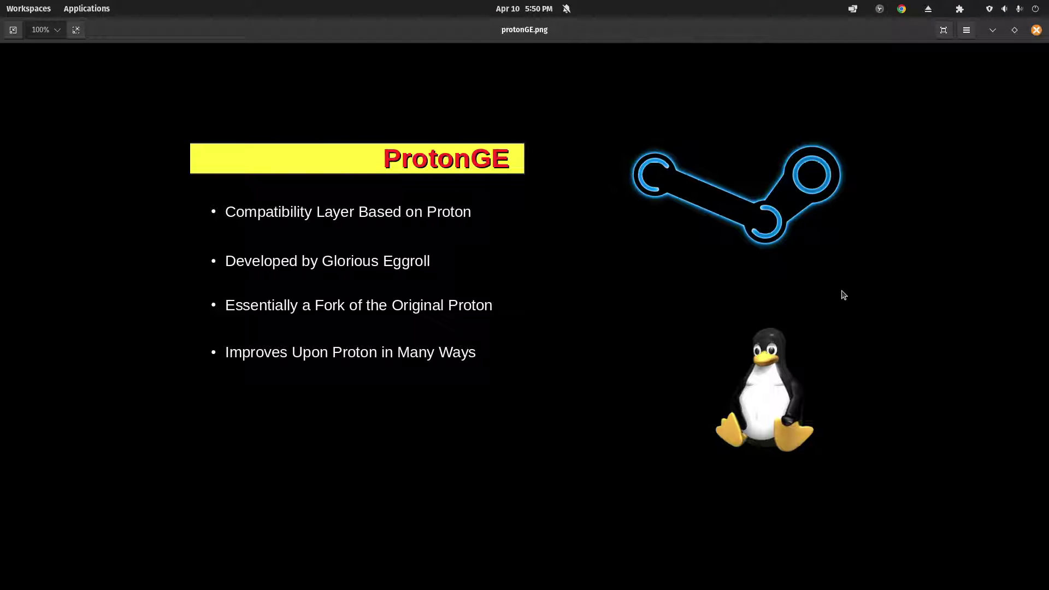
Minimize the protonGE.png viewer to reveal the Pop!_OS desktop and dock
{"action": "left_click", "coordinate": [992, 32]}
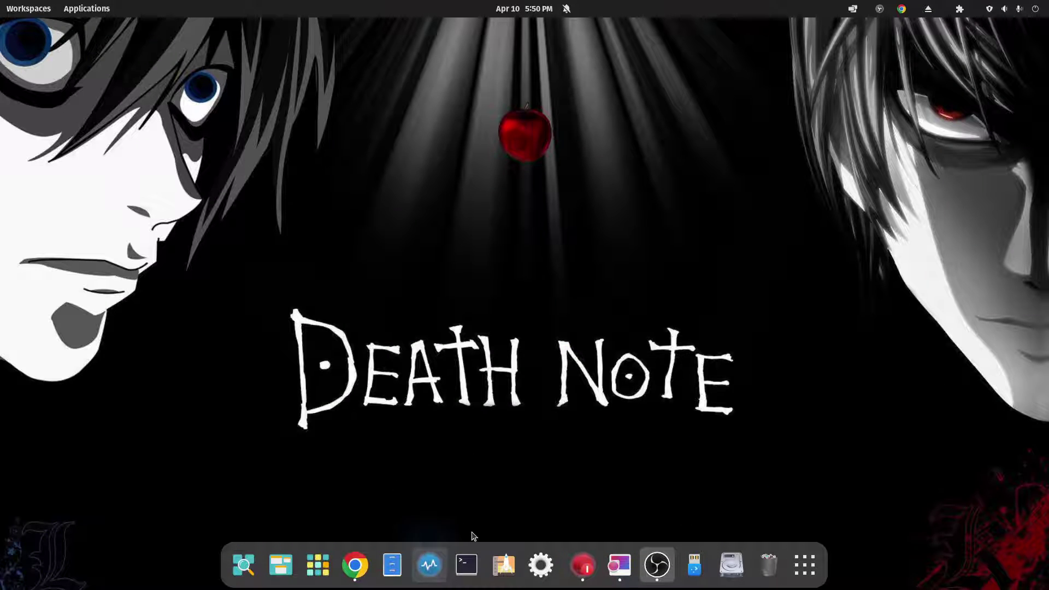
{"action": "left_click_drag", "start_coordinate": [520, 97], "coordinate": [563, 90]}
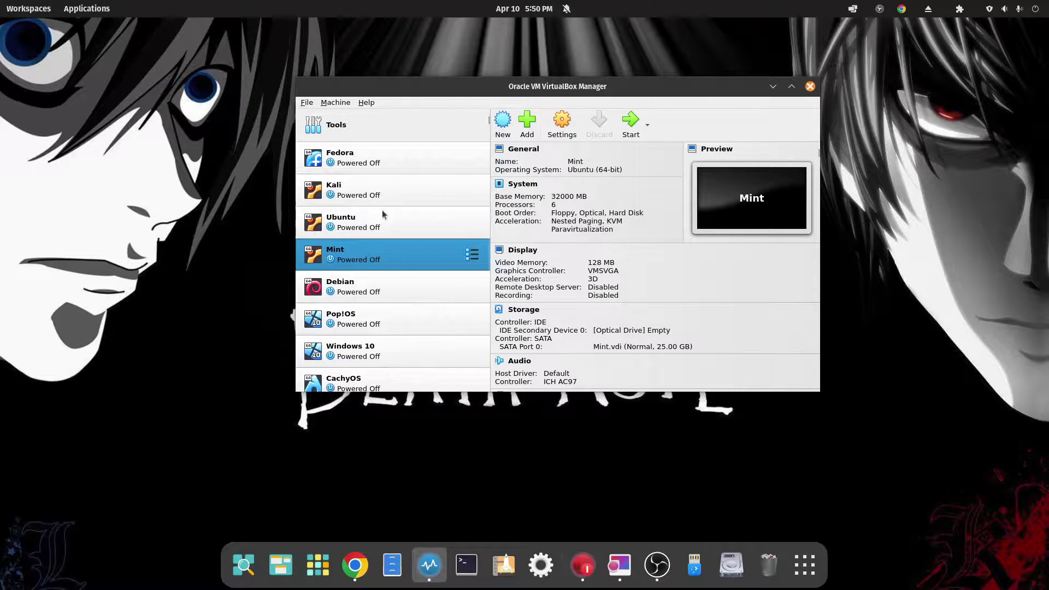
{"action": "scroll", "coordinate": [366, 352], "scroll_direction": "down", "scroll_amount": 1}
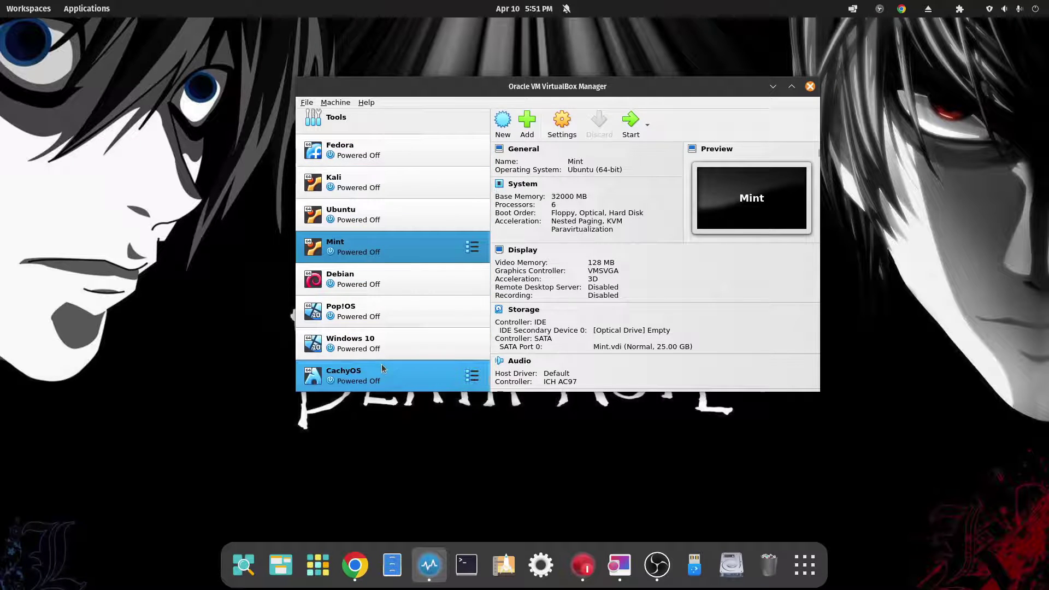
{"action": "scroll", "coordinate": [381, 367], "scroll_direction": "up", "scroll_amount": 1}
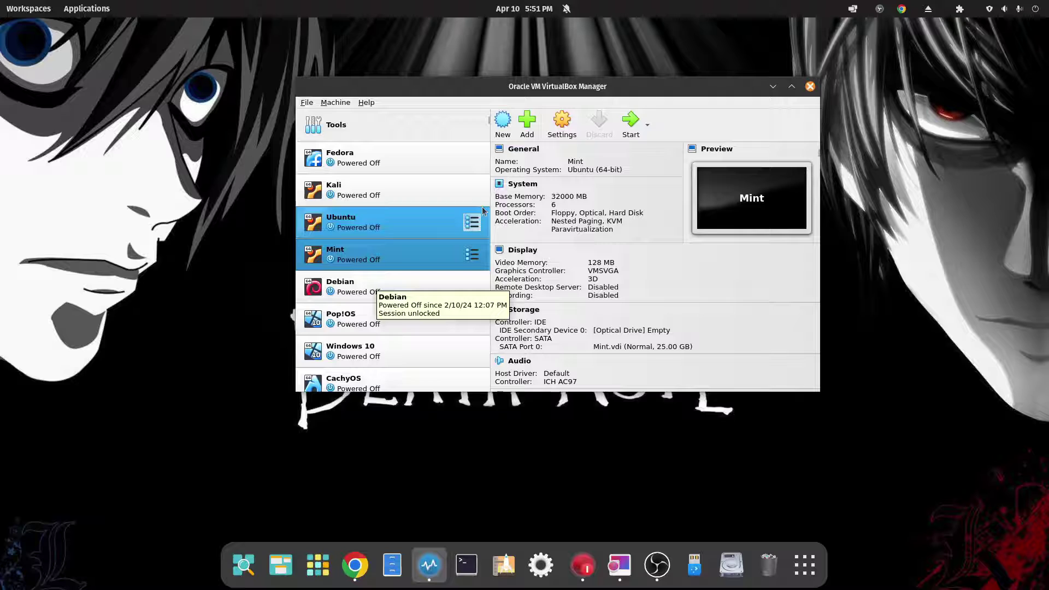
{"action": "left_click", "coordinate": [810, 86]}
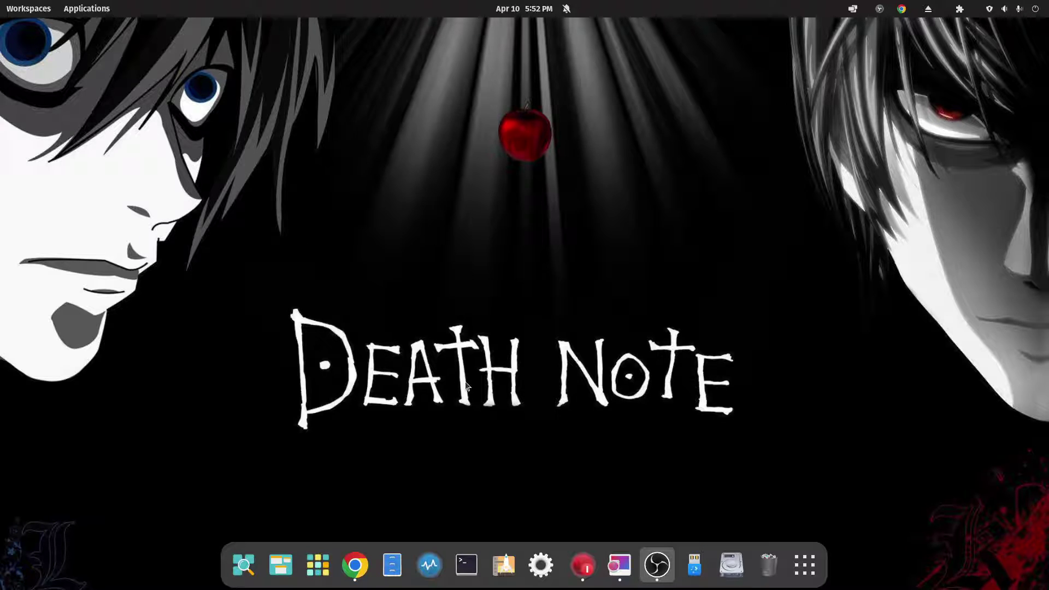
In a centred terminal, run sudo apt update with the sudo password, then clear the screen
{"action": "left_click", "coordinate": [458, 568]}
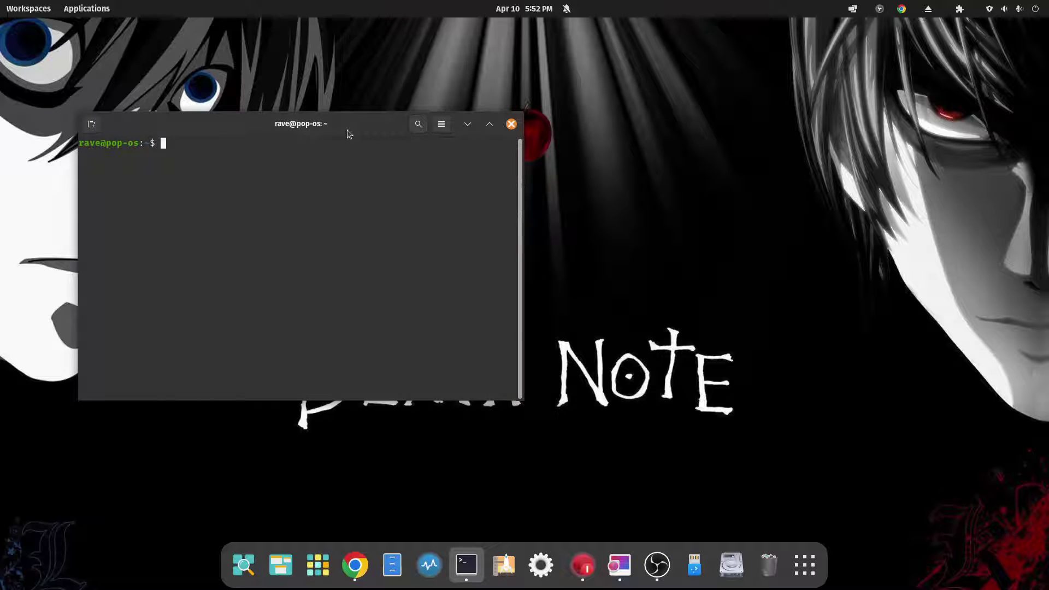
{"action": "left_click_drag", "start_coordinate": [346, 130], "coordinate": [547, 139]}
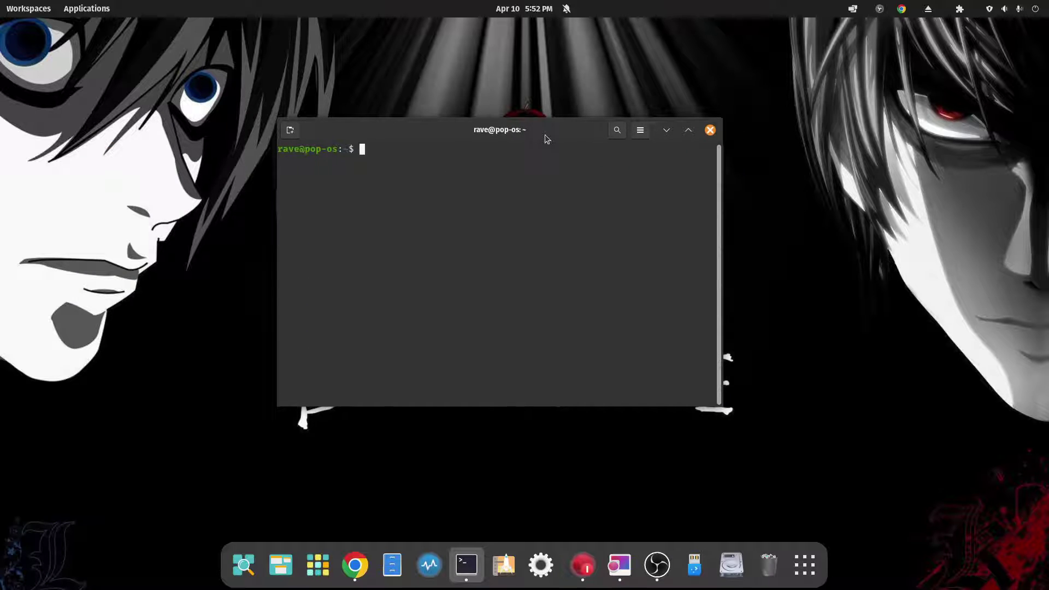
{"action": "type", "text": "sudo ap"}
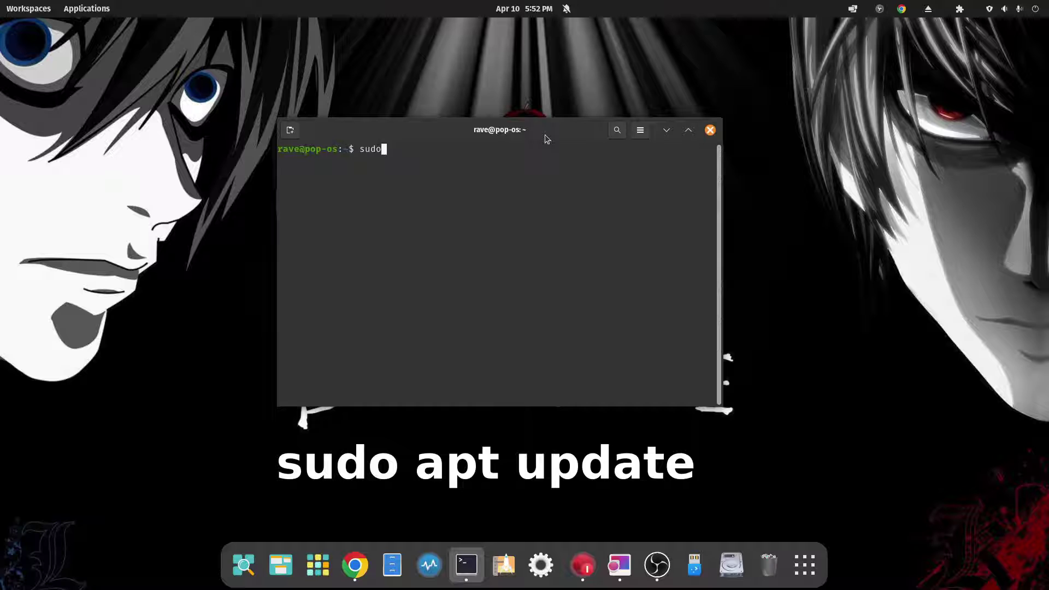
{"action": "key", "text": "BackSpace"}
{"action": "key", "text": "BackSpace"}
{"action": "type", "text": "apt update"}
{"action": "key", "text": "Return"}
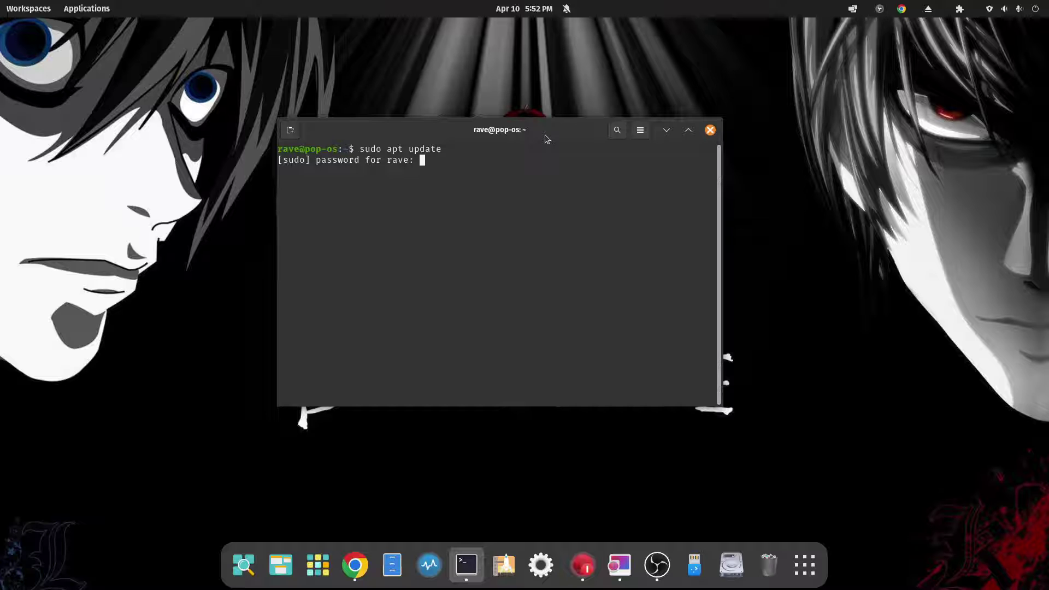
{"action": "key", "text": "Return"}
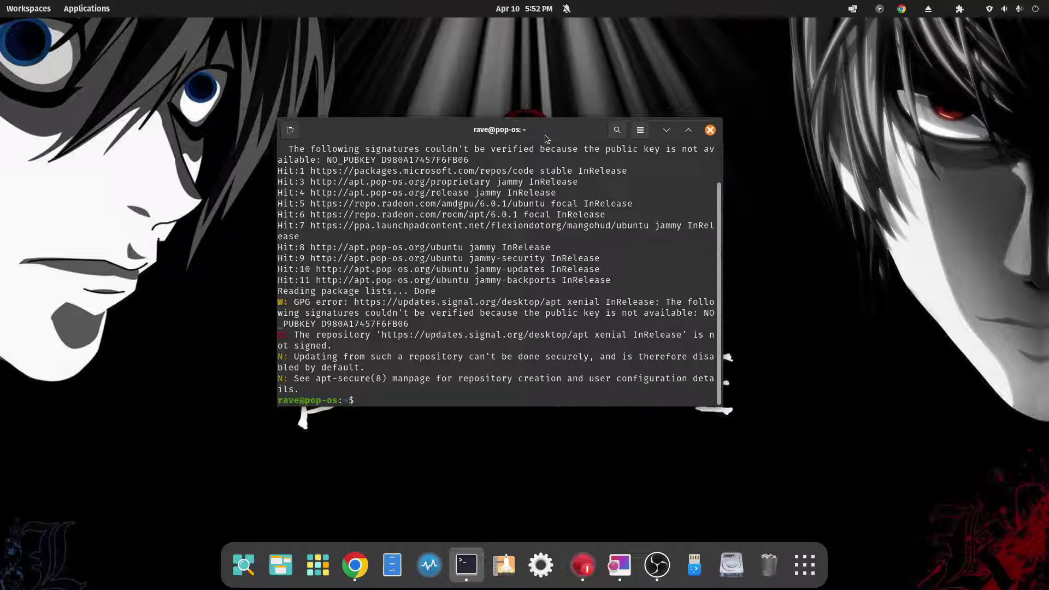
{"action": "type", "text": "clear"}
{"action": "key", "text": "Return"}
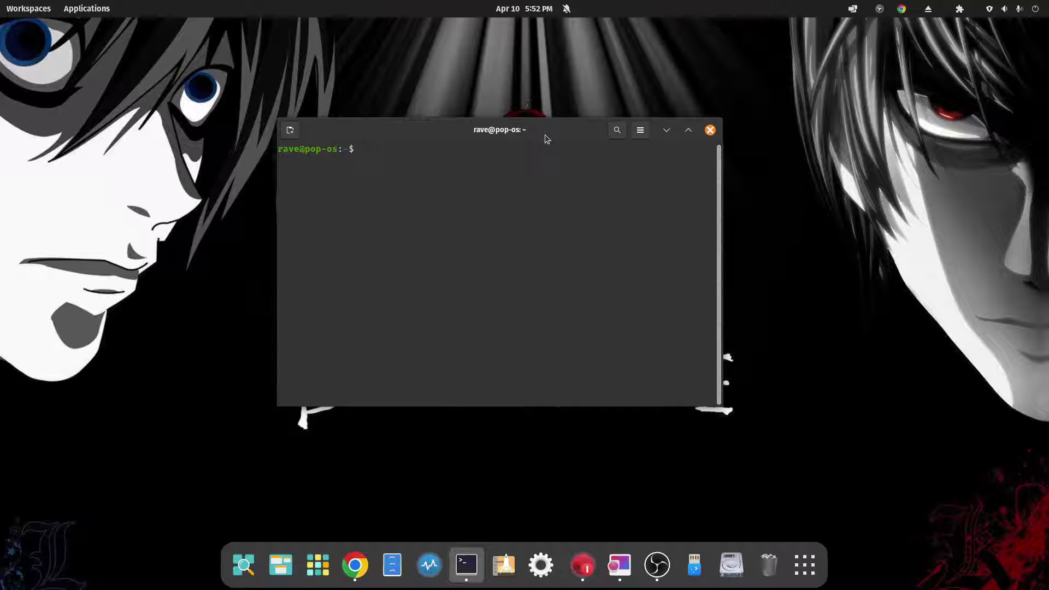
Install python3-pip with apt and protonup with pip3, both already present
{"action": "type", "text": "sudo apt "}
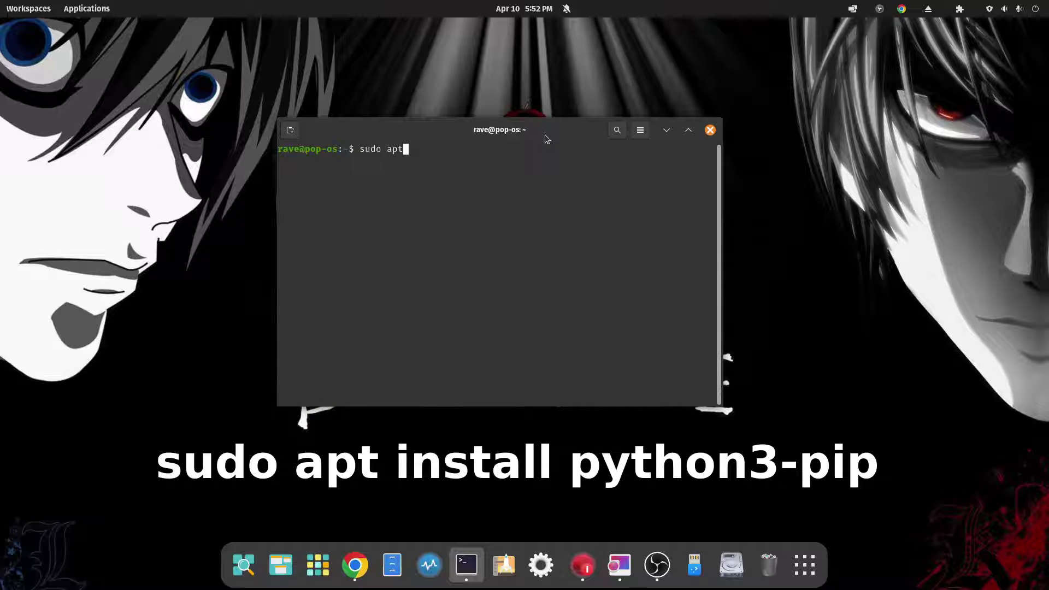
{"action": "type", "text": "install python3-pip"}
{"action": "key", "text": "Return"}
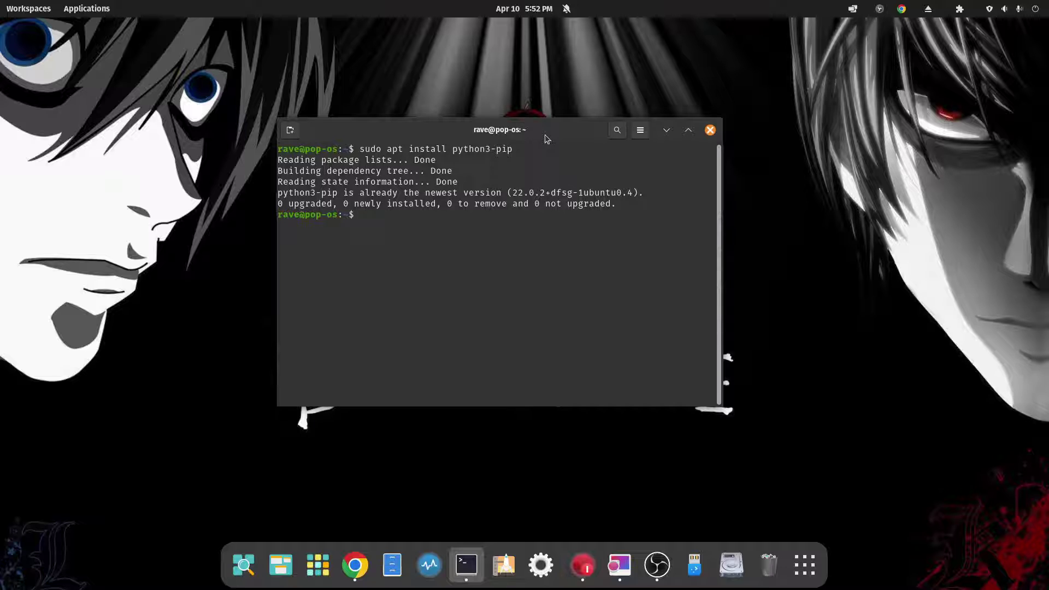
{"action": "type", "text": "pip3 instal"}
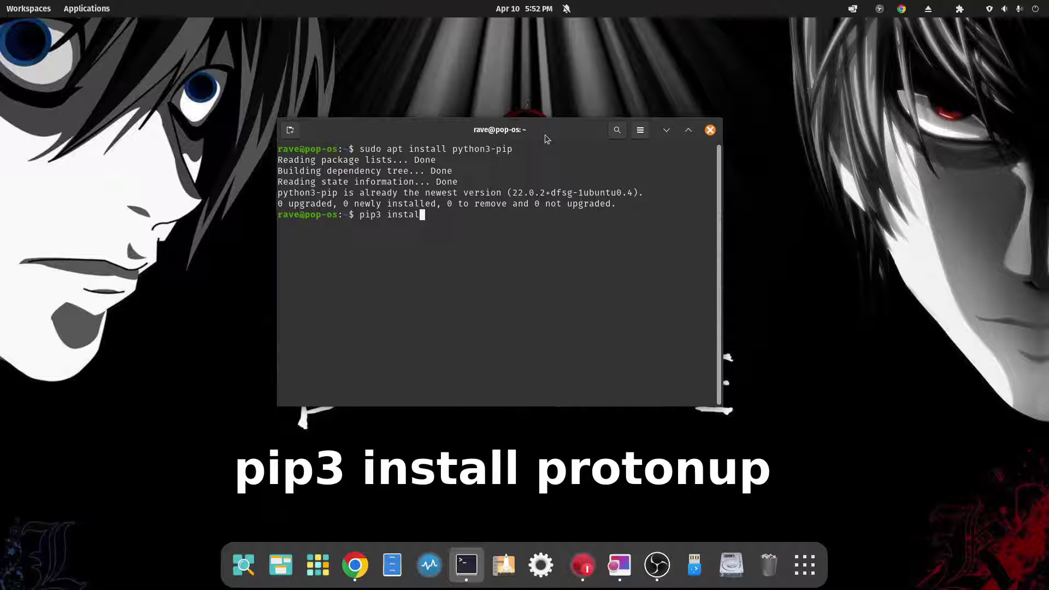
{"action": "type", "text": "l protonup"}
{"action": "key", "text": "Return"}
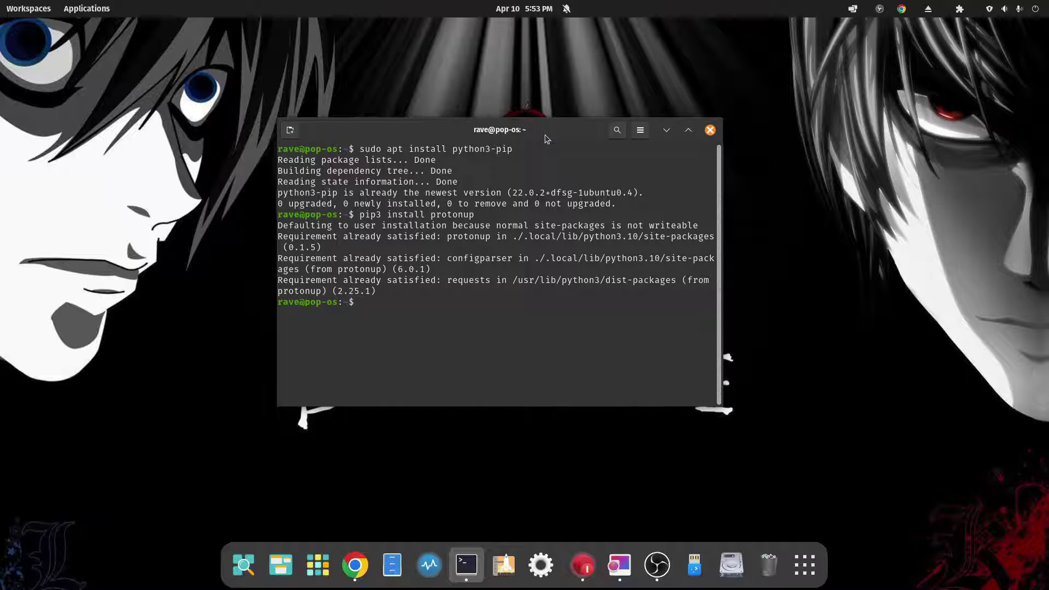
Reload the shell with source ~/.profile and exit the terminal
{"action": "type", "text": "source "}
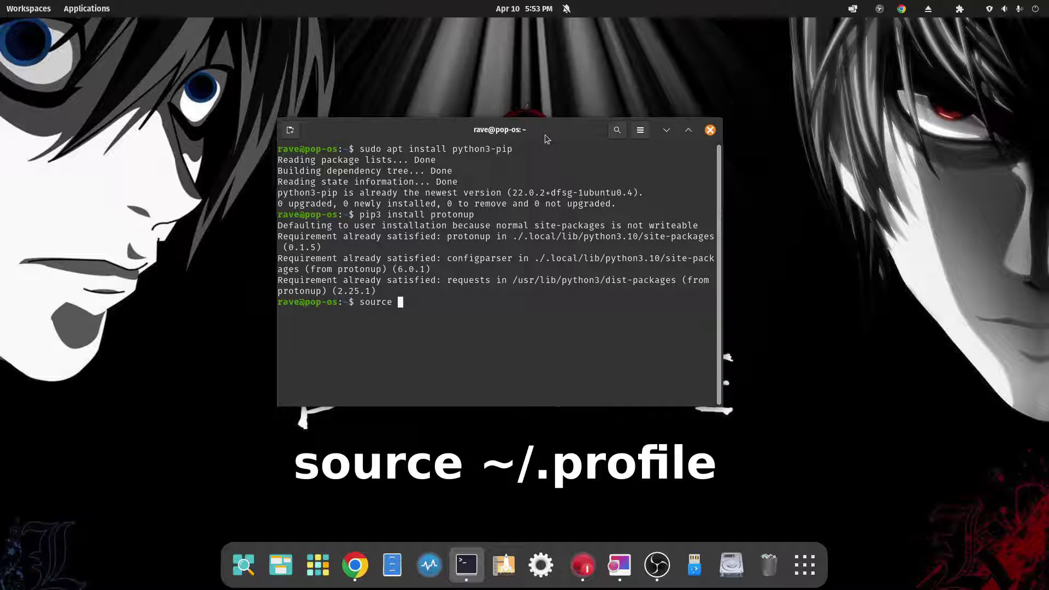
{"action": "type", "text": "~/.profile"}
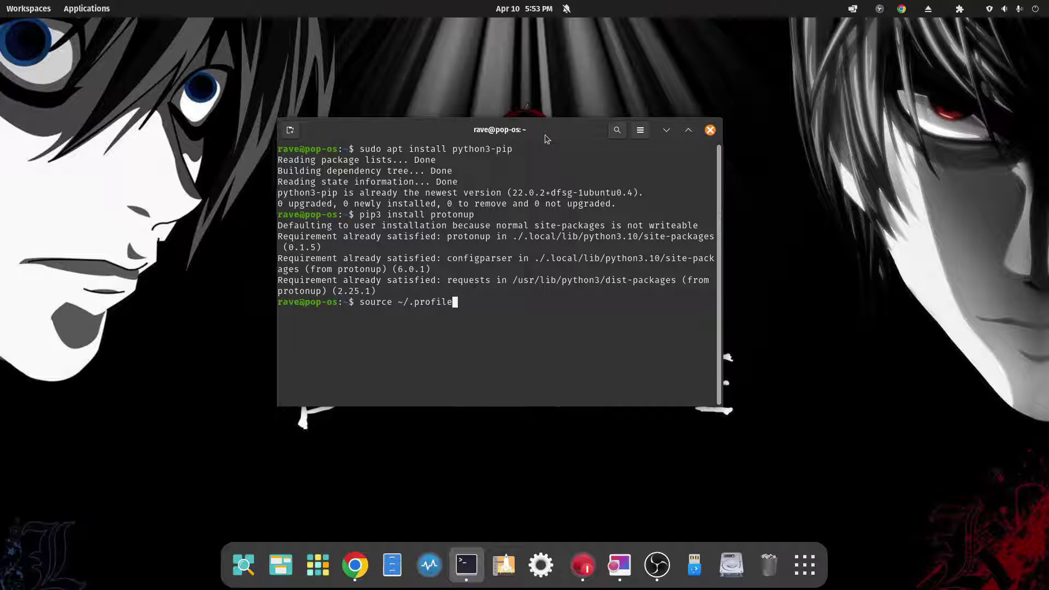
{"action": "key", "text": "Return"}
{"action": "type", "text": "exit"}
{"action": "key", "text": "Return"}
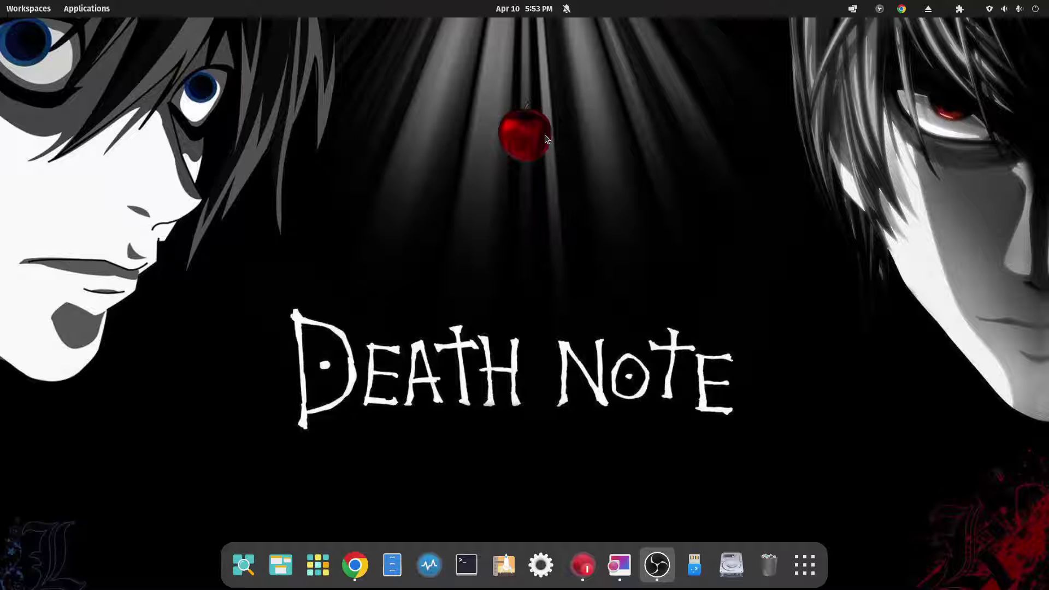
Run protonup in a new centred terminal, confirming GE-Proton9-2 is installed, then close it
{"action": "key", "text": "super+t"}
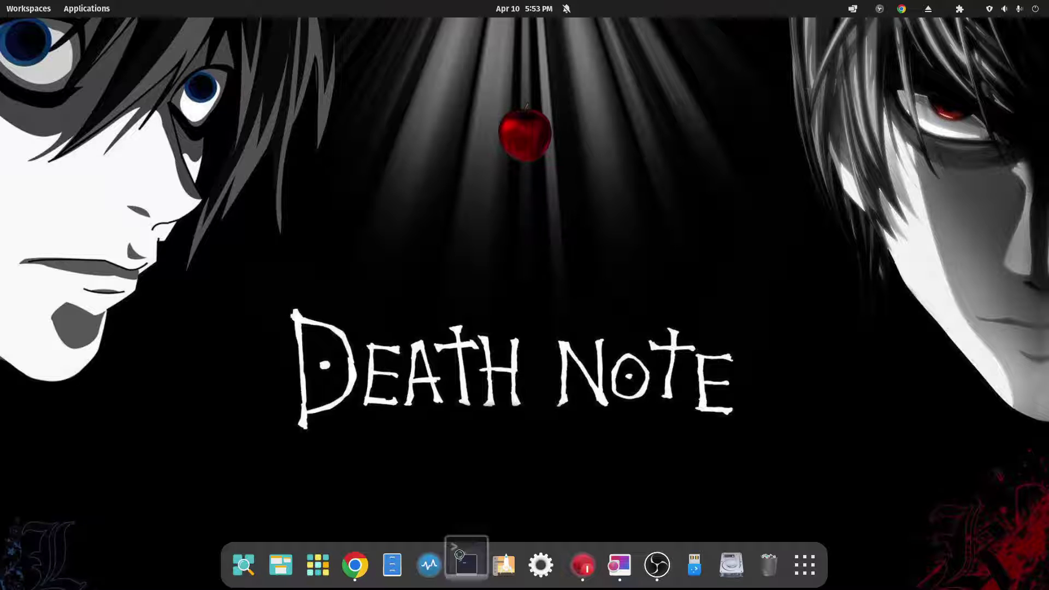
{"action": "left_click_drag", "start_coordinate": [316, 123], "coordinate": [514, 117]}
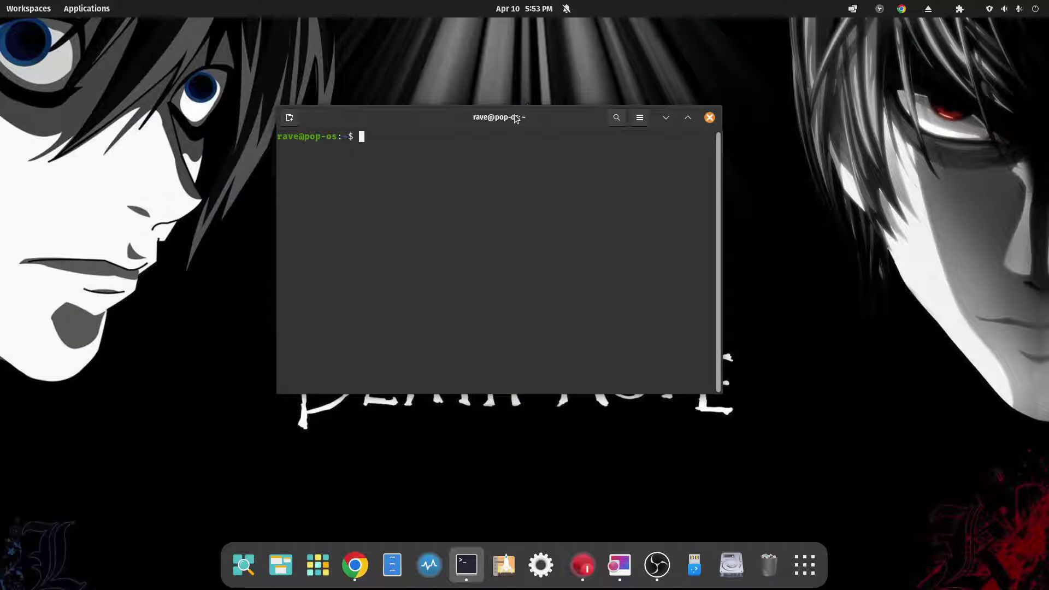
{"action": "type", "text": "preo"}
{"action": "key", "text": "BackSpace"}
{"action": "key", "text": "BackSpace"}
{"action": "type", "text": "otonup"}
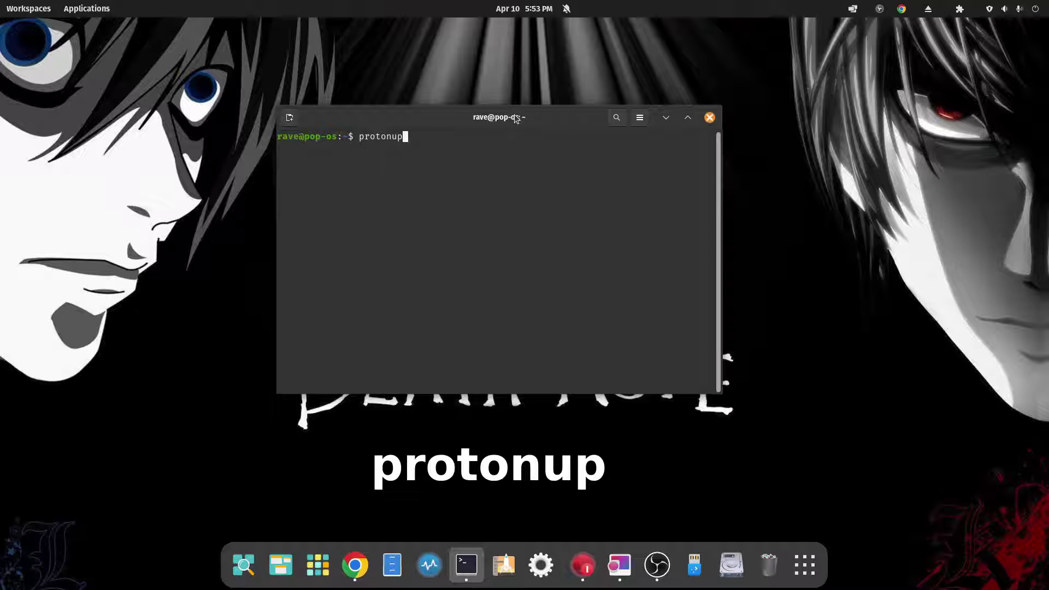
{"action": "key", "text": "Return"}
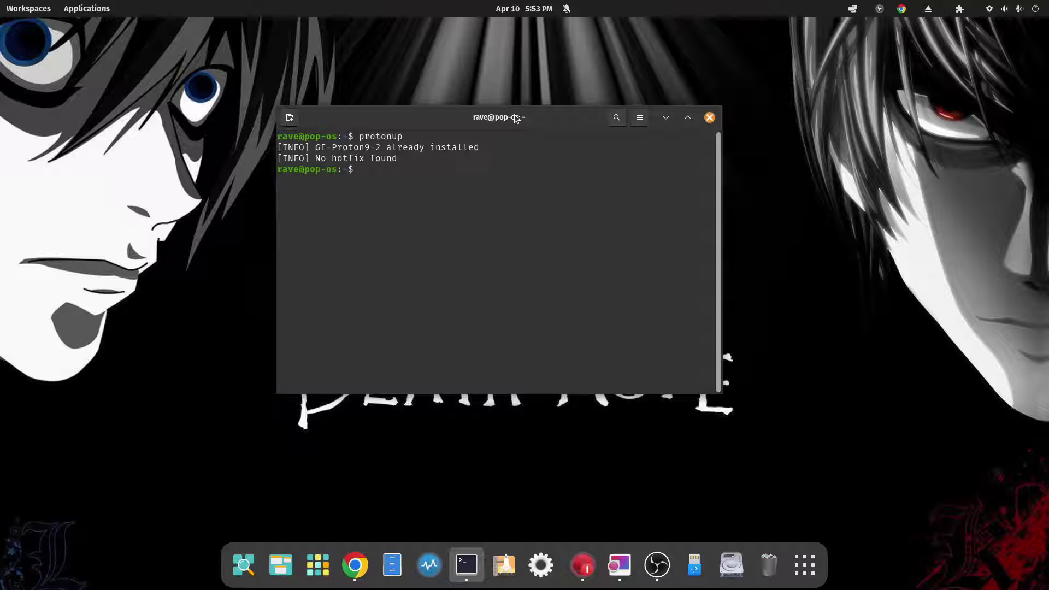
{"action": "left_click", "coordinate": [710, 117]}
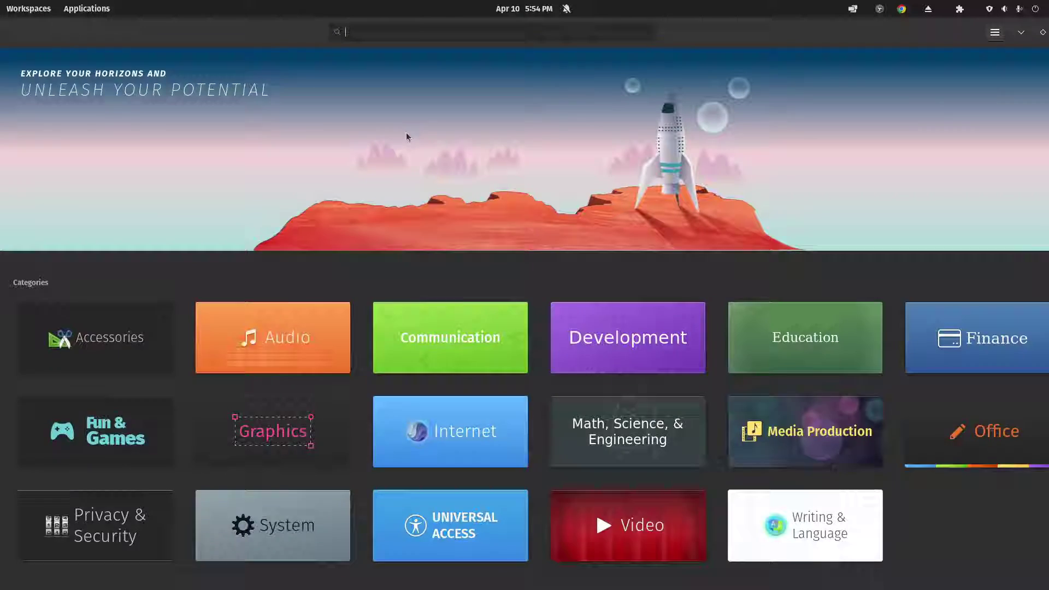
Search Pop!_Shop for proton, confirm ProtonUp-Qt is installed, then close the shop
{"action": "type", "text": "proton"}
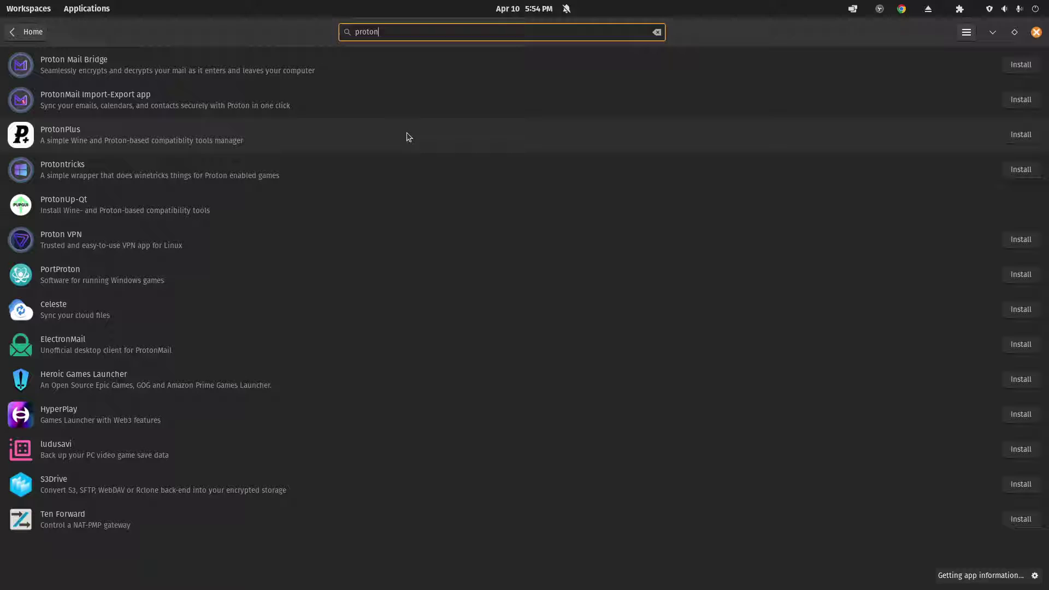
{"action": "left_click", "coordinate": [77, 208]}
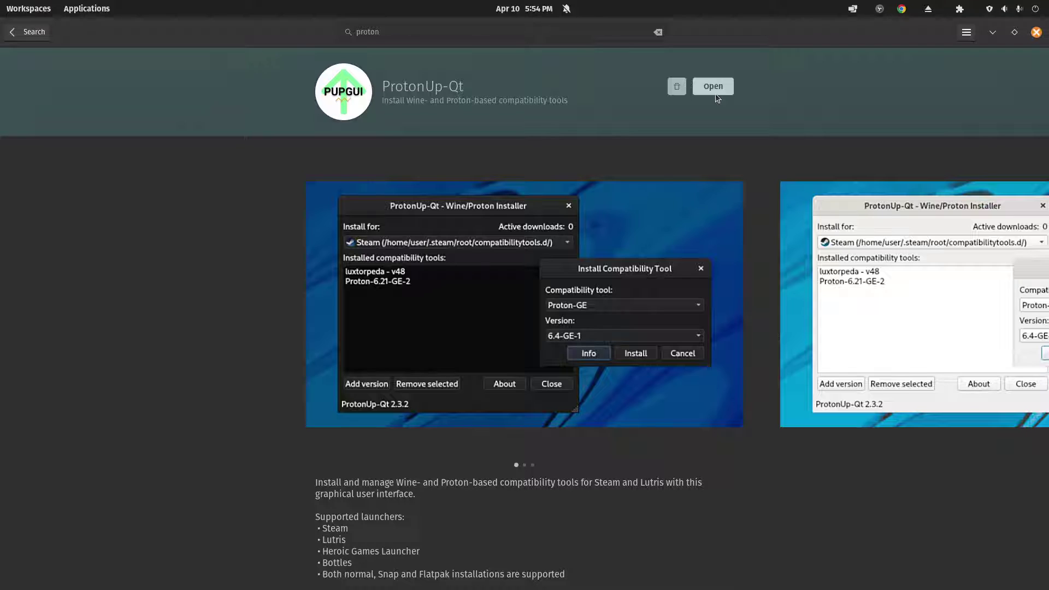
{"action": "left_click", "coordinate": [1036, 32]}
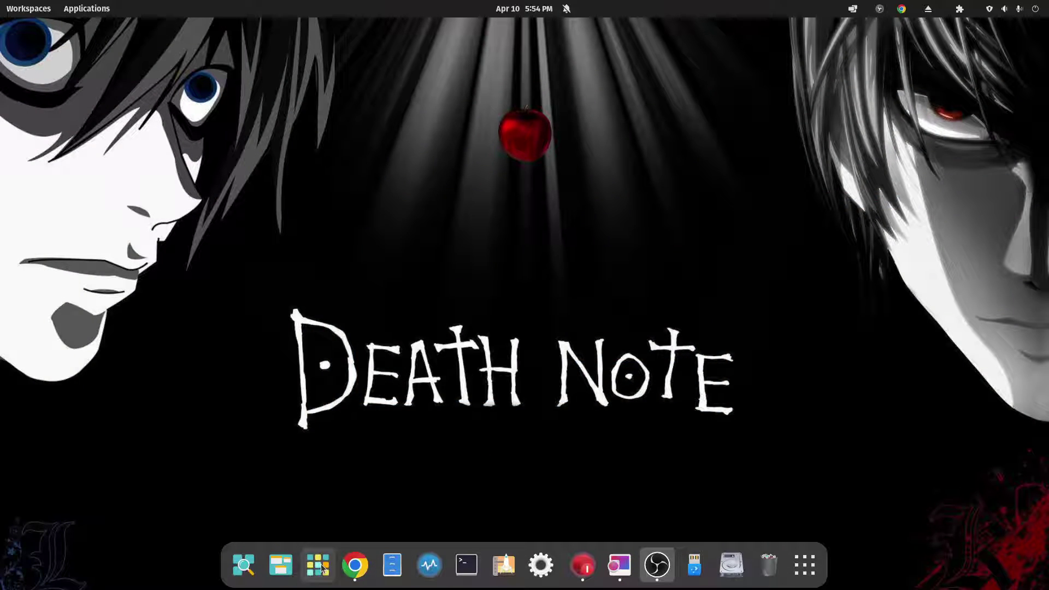
Launch ProtonUp-Qt from the Gaming folder and centre its window at normal size
{"action": "left_click", "coordinate": [322, 568]}
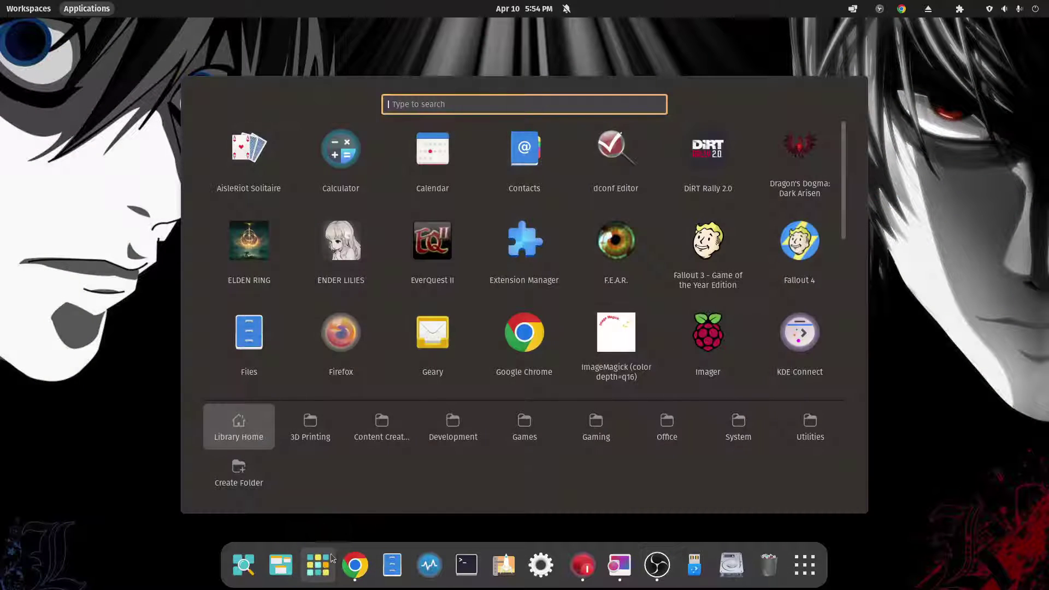
{"action": "left_click", "coordinate": [588, 422]}
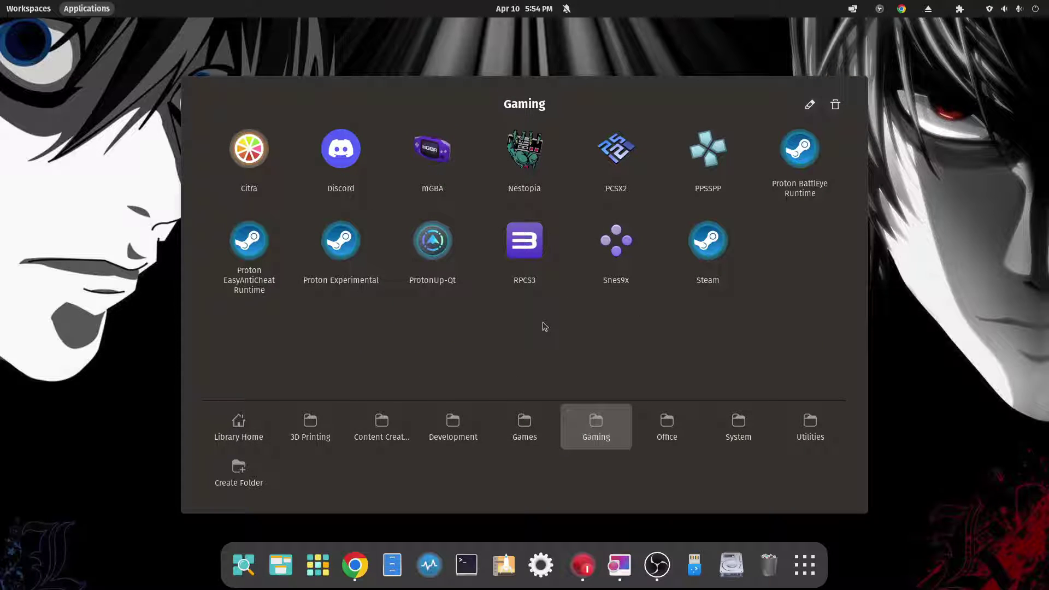
{"action": "left_click", "coordinate": [432, 231]}
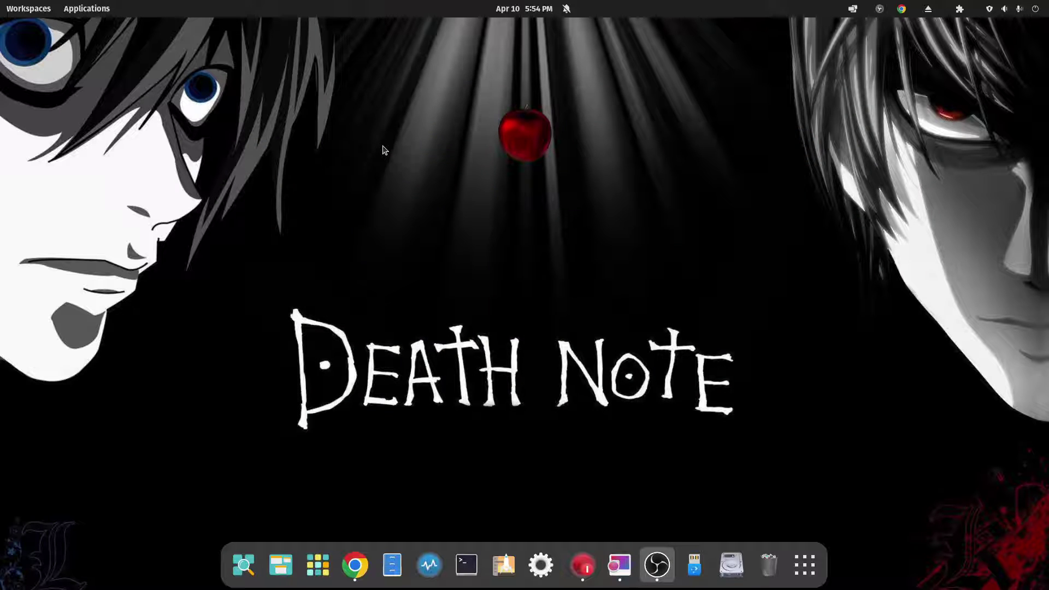
{"action": "left_click_drag", "start_coordinate": [207, 77], "coordinate": [536, 146]}
{"action": "left_click", "coordinate": [589, 144]}
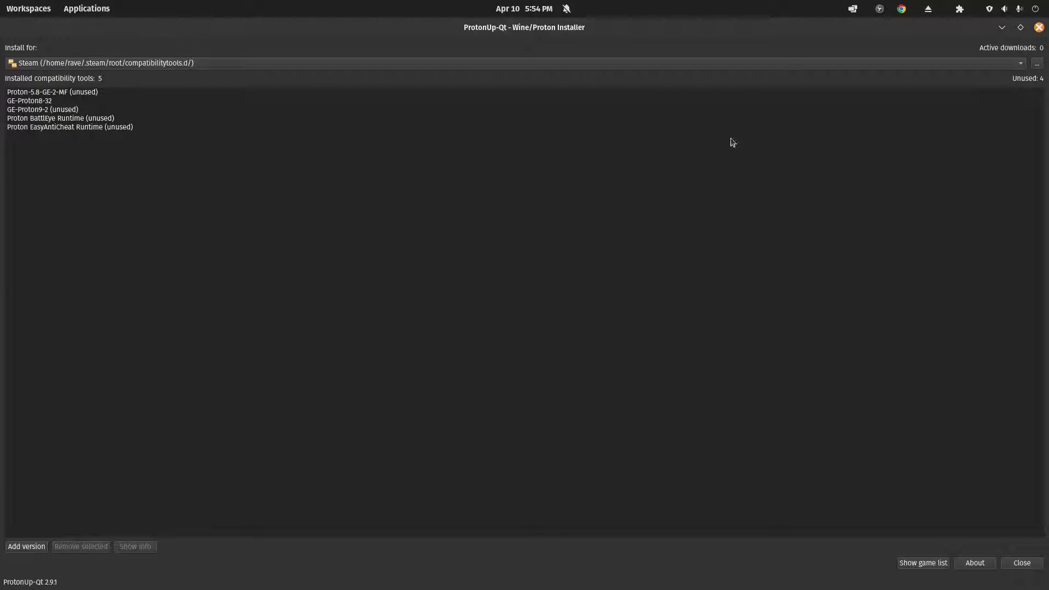
{"action": "left_click", "coordinate": [1020, 28]}
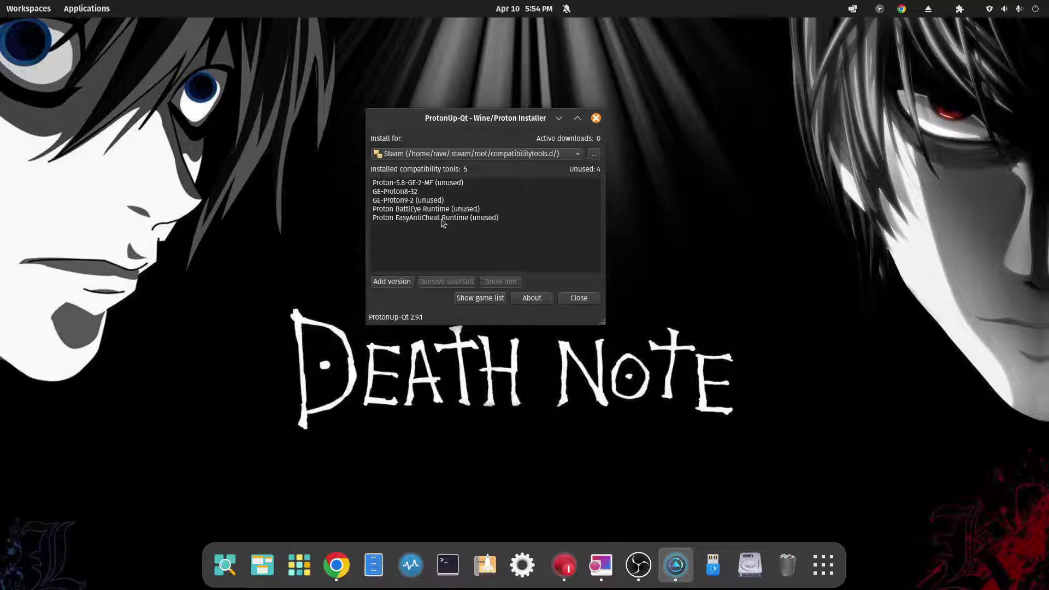
Browse GE-Proton versions under Add version, cancel at GE-Proton9-2, then show the Steam game list
{"action": "left_click", "coordinate": [403, 282]}
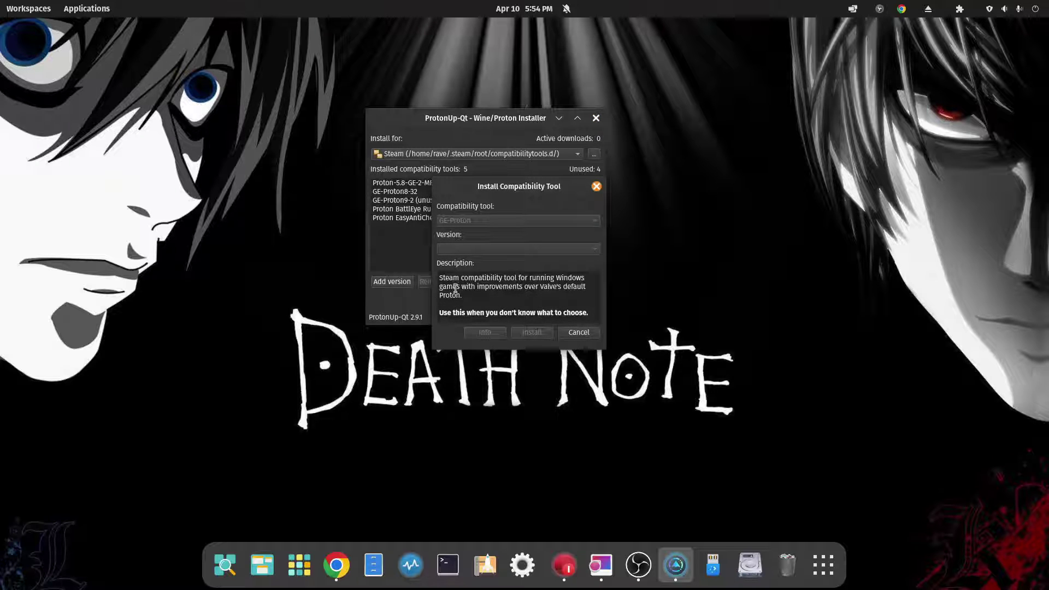
{"action": "left_click", "coordinate": [595, 220]}
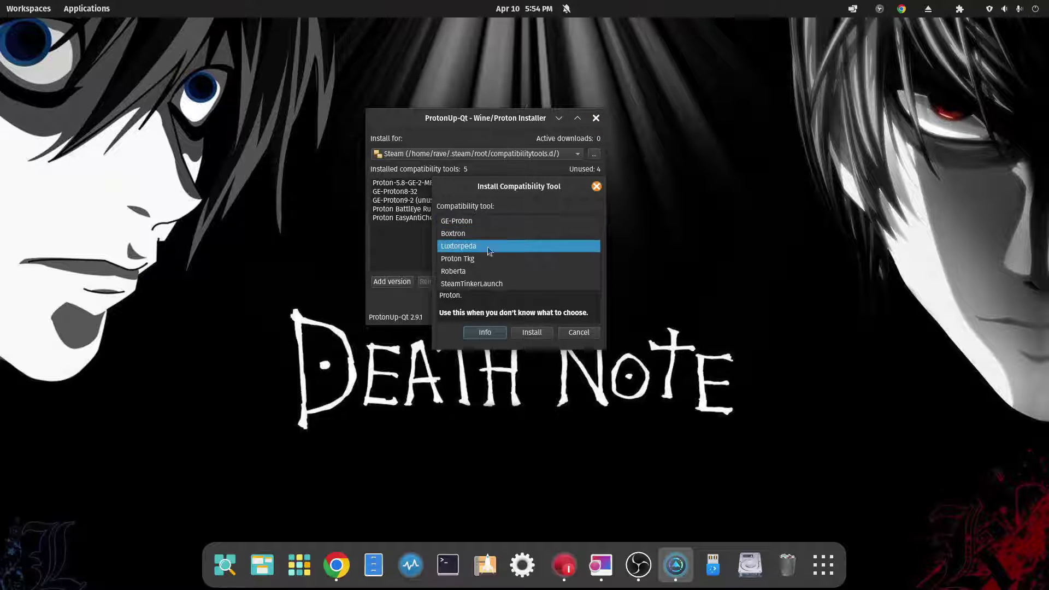
{"action": "left_click", "coordinate": [569, 220]}
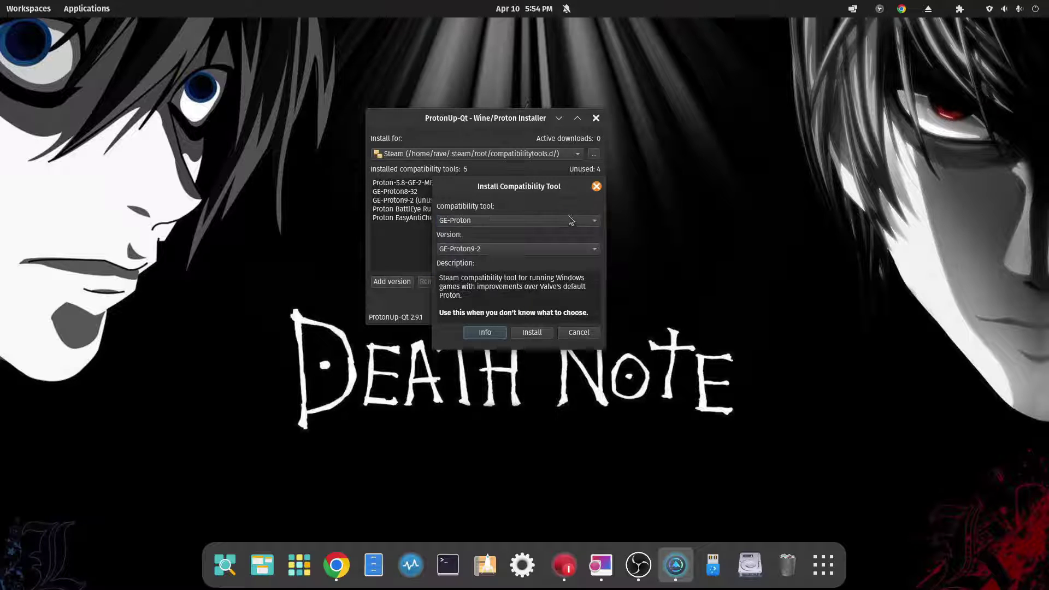
{"action": "left_click", "coordinate": [593, 250]}
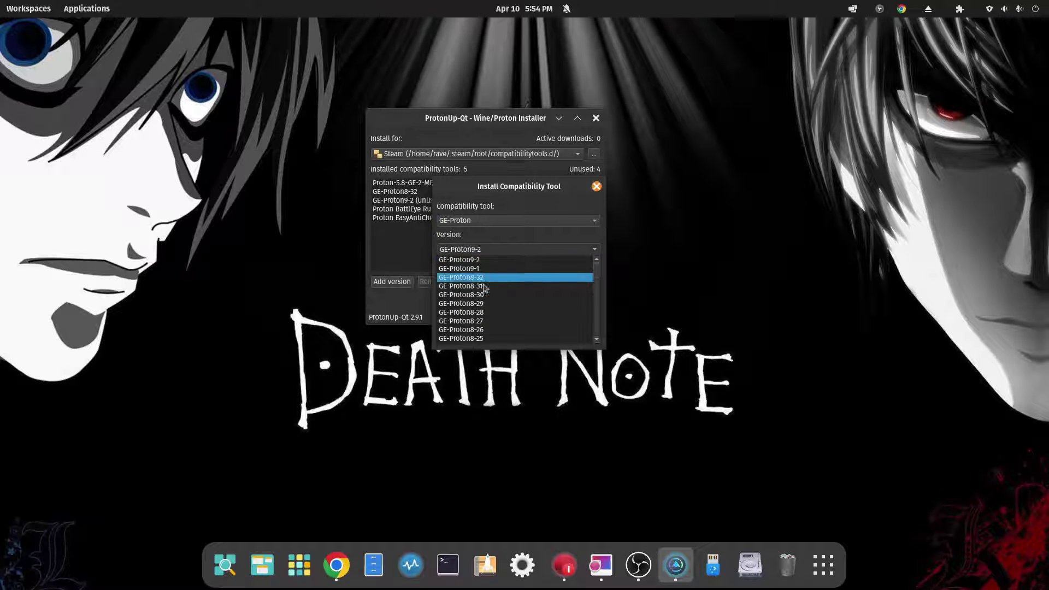
{"action": "left_click_drag", "start_coordinate": [598, 268], "coordinate": [595, 326]}
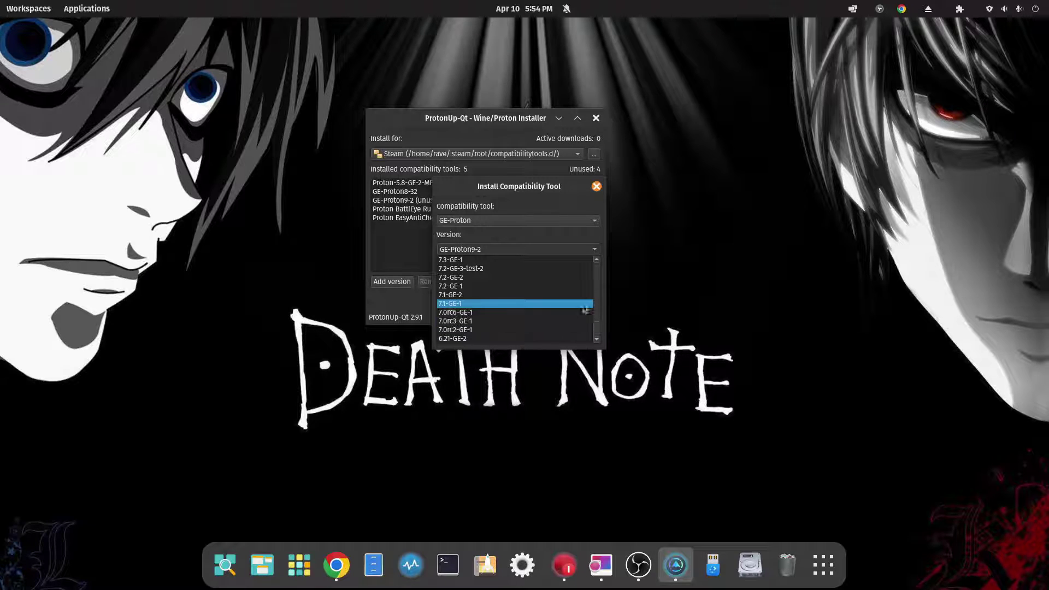
{"action": "scroll", "coordinate": [585, 310], "scroll_direction": "up", "scroll_amount": 10}
{"action": "left_click", "coordinate": [567, 229]}
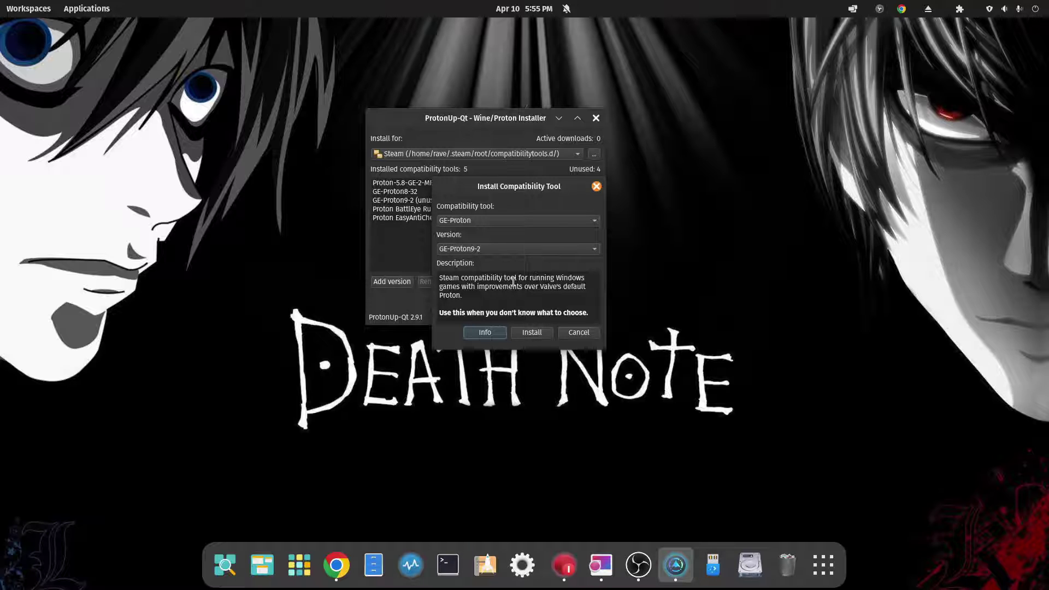
{"action": "left_click", "coordinate": [573, 334]}
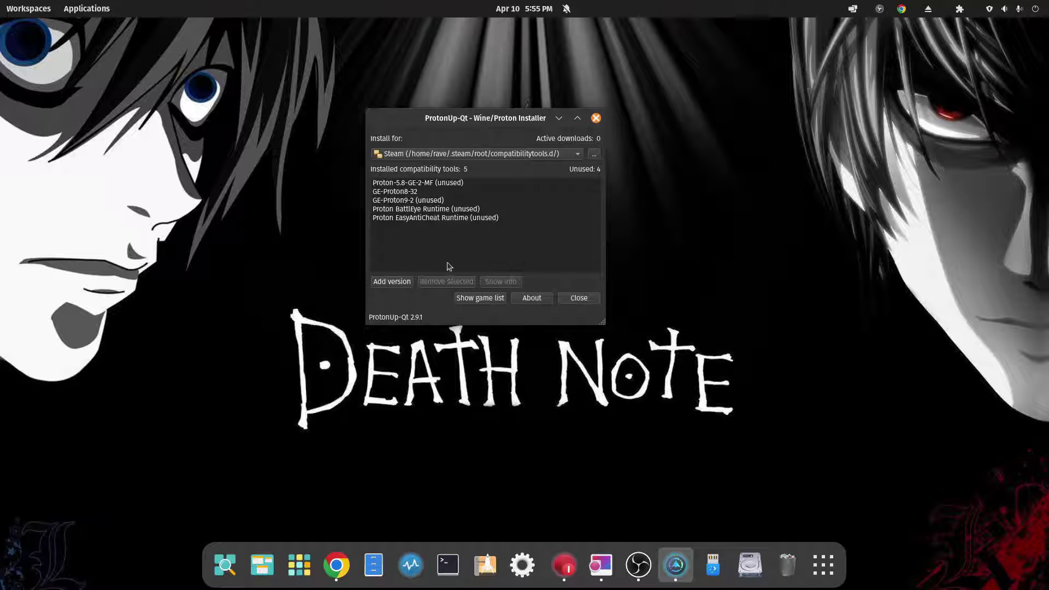
{"action": "left_click", "coordinate": [481, 298]}
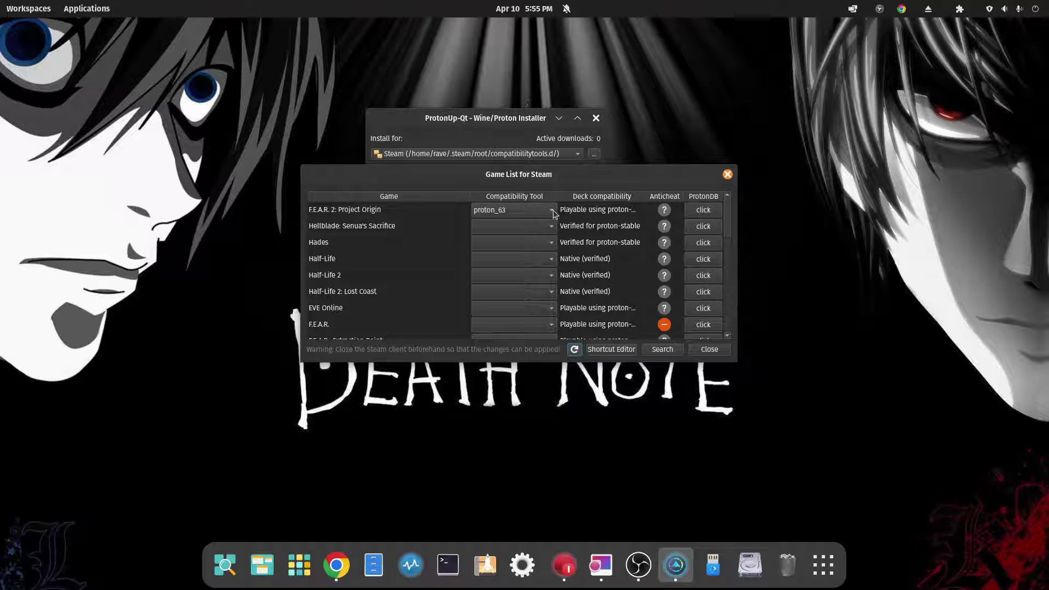
{"action": "left_click_drag", "start_coordinate": [729, 210], "coordinate": [726, 246]}
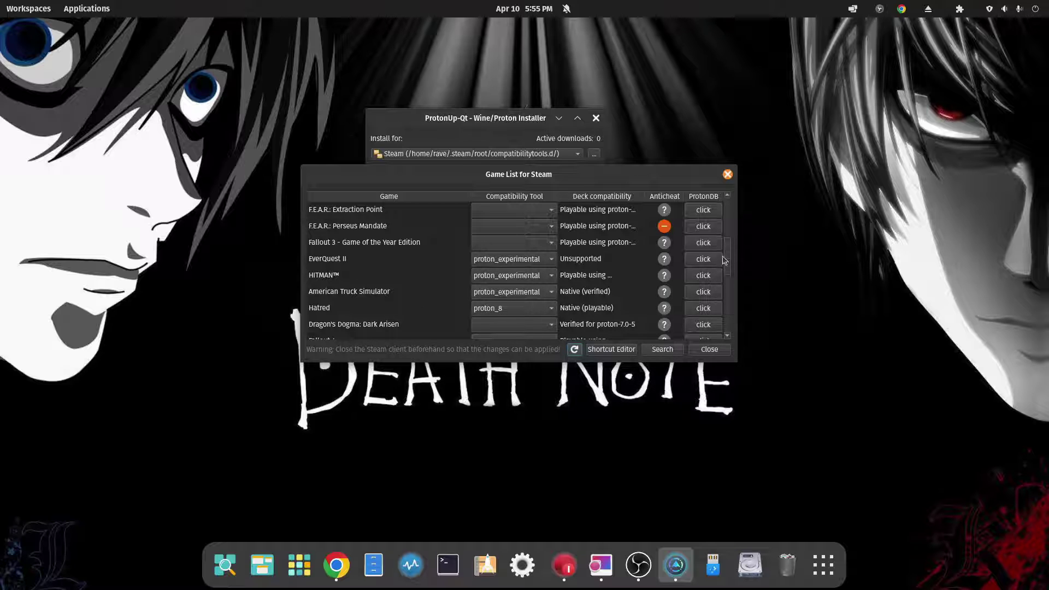
{"action": "left_click_drag", "start_coordinate": [729, 258], "coordinate": [730, 290]}
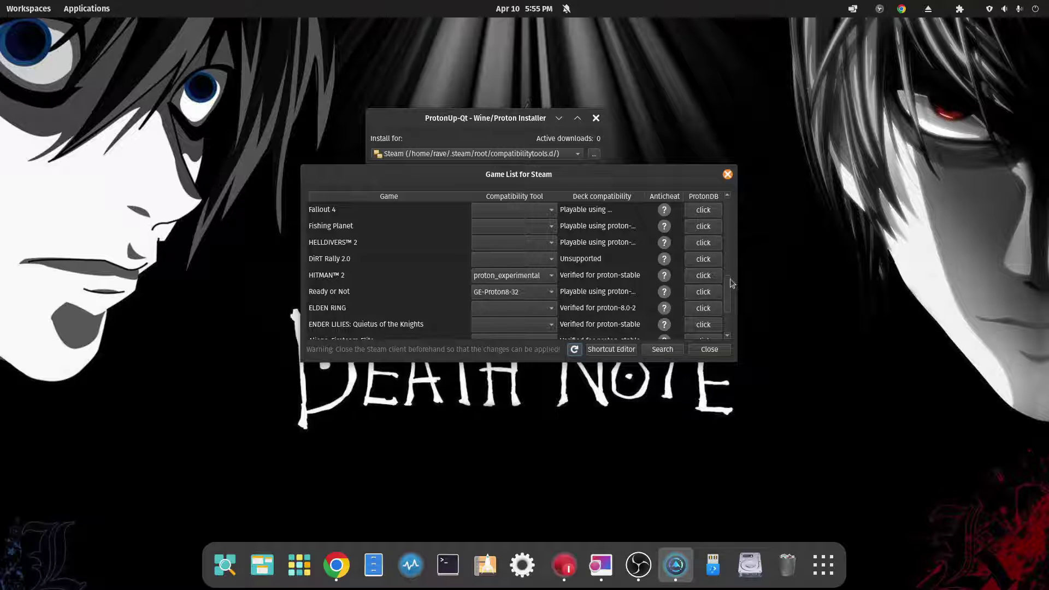
{"action": "left_click_drag", "start_coordinate": [731, 284], "coordinate": [725, 206]}
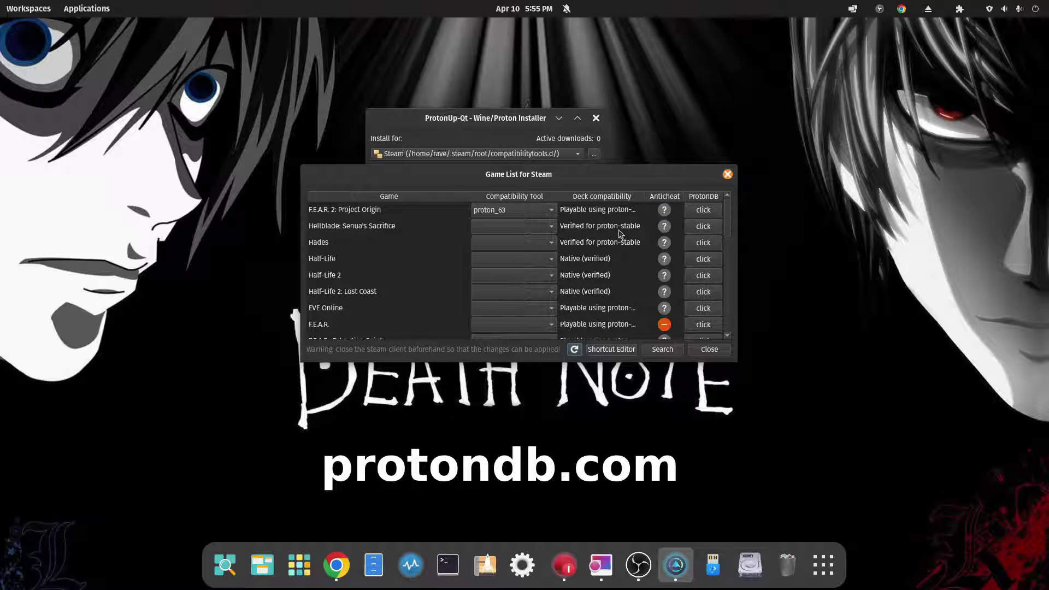
Fetch ProtonDB ratings for F.E.A.R. 2, Hellblade, Hades, Half-Life, Half-Life 2, Lost Coast and EVE Online
{"action": "left_click", "coordinate": [704, 210]}
{"action": "left_click", "coordinate": [700, 226]}
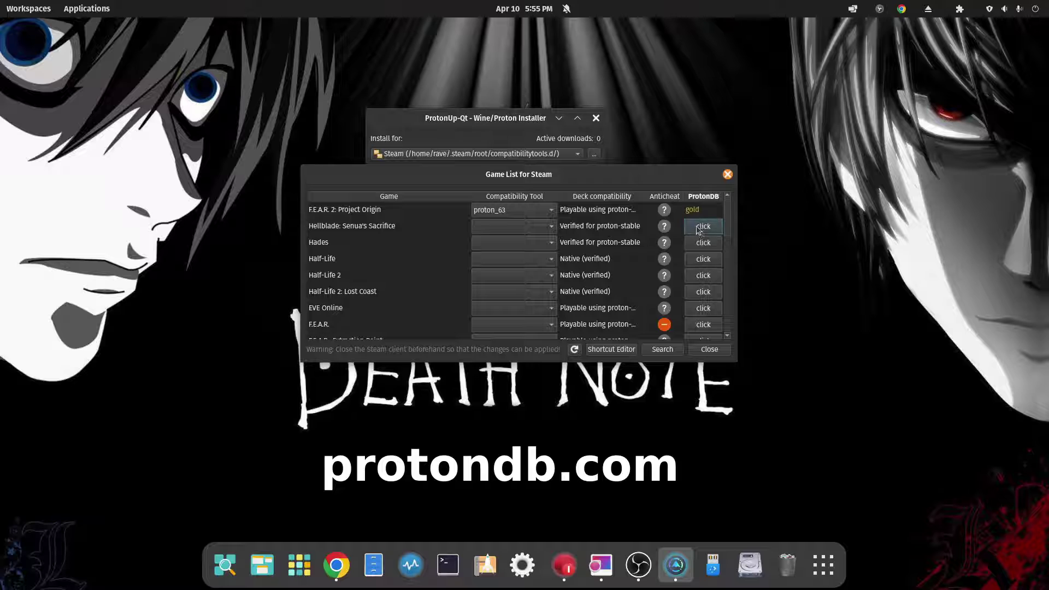
{"action": "left_click", "coordinate": [703, 242]}
{"action": "left_click", "coordinate": [709, 259]}
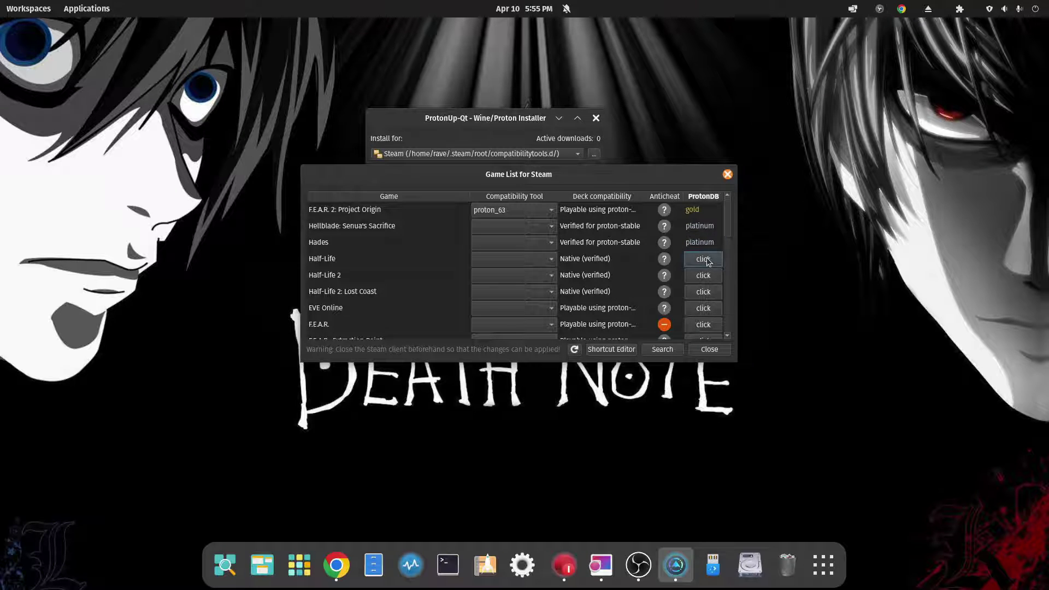
{"action": "left_click", "coordinate": [704, 277]}
{"action": "left_click", "coordinate": [705, 293]}
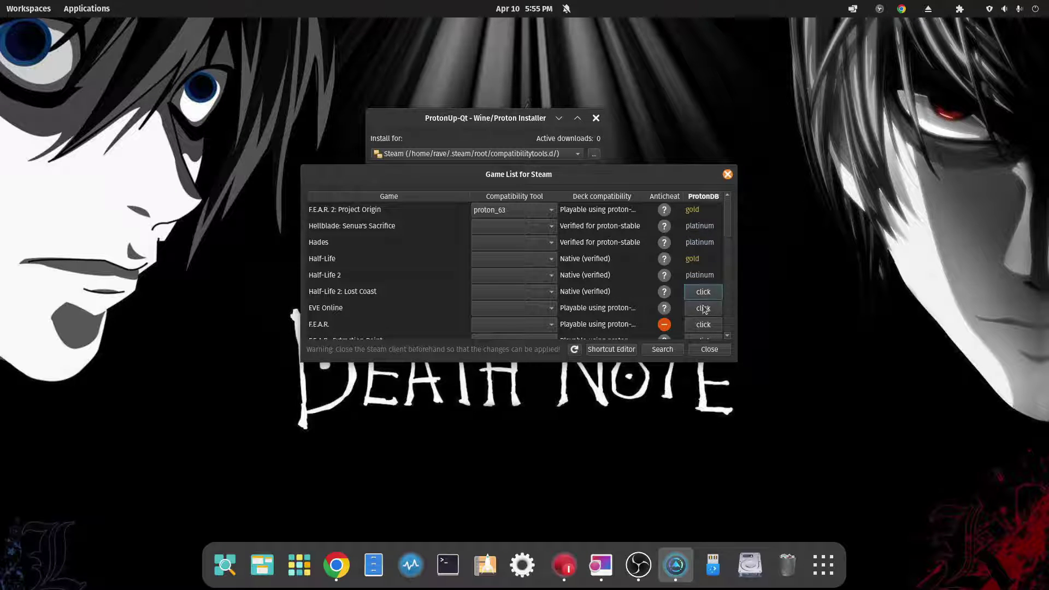
{"action": "left_click", "coordinate": [703, 309]}
Fetch ProtonDB ratings for F.E.A.R., Extraction Point, Perseus Mandate and Fallout 3
{"action": "scroll", "coordinate": [705, 306], "scroll_direction": "down", "scroll_amount": 2}
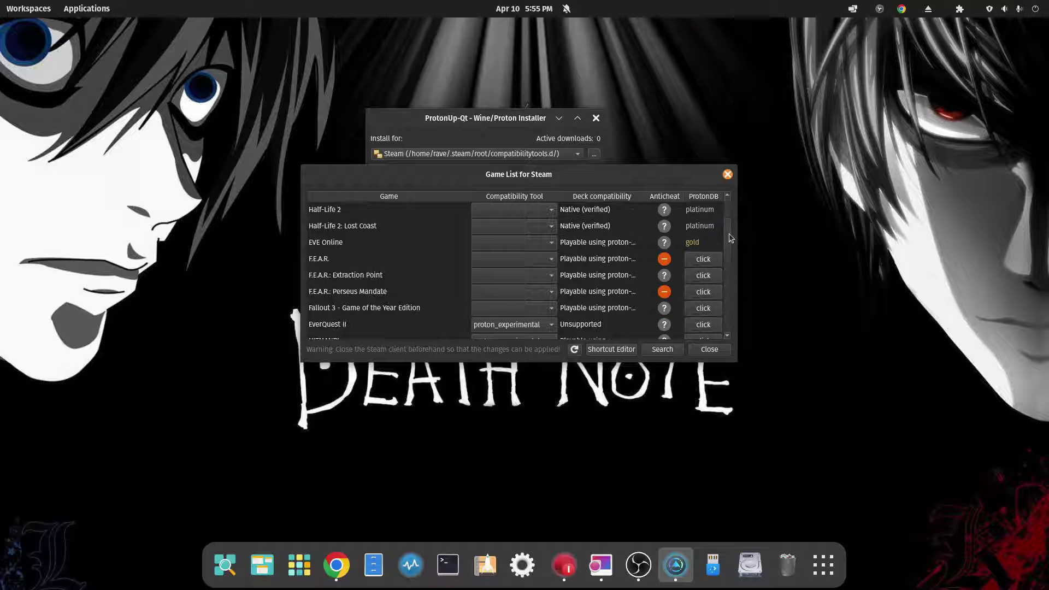
{"action": "left_click", "coordinate": [711, 259]}
{"action": "left_click", "coordinate": [706, 276]}
{"action": "left_click", "coordinate": [703, 292]}
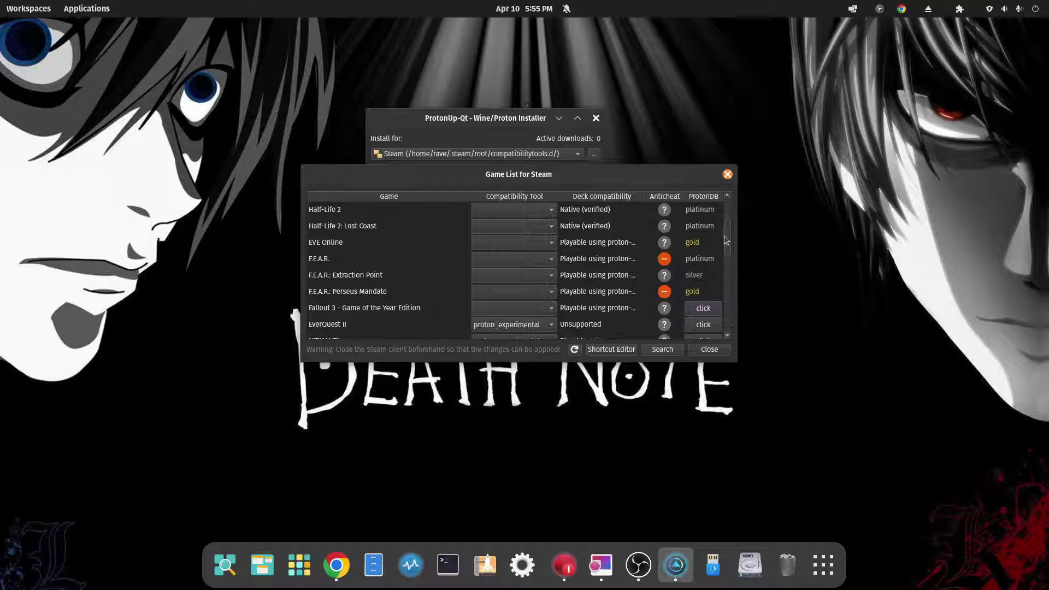
{"action": "mouse_move", "coordinate": [728, 236]}
{"action": "left_mouse_down"}
{"action": "mouse_move", "coordinate": [728, 262]}
{"action": "mouse_move", "coordinate": [726, 245]}
{"action": "left_mouse_up"}
{"action": "left_click", "coordinate": [704, 226]}
{"action": "scroll", "coordinate": [704, 274], "scroll_direction": "down", "scroll_amount": 2}
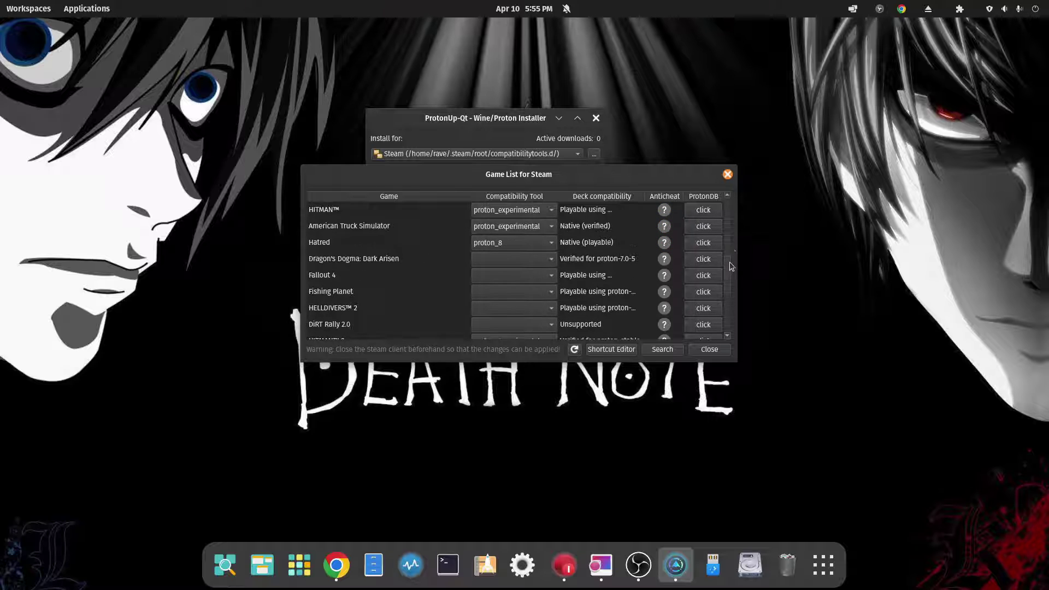
{"action": "left_click_drag", "start_coordinate": [729, 271], "coordinate": [729, 246]}
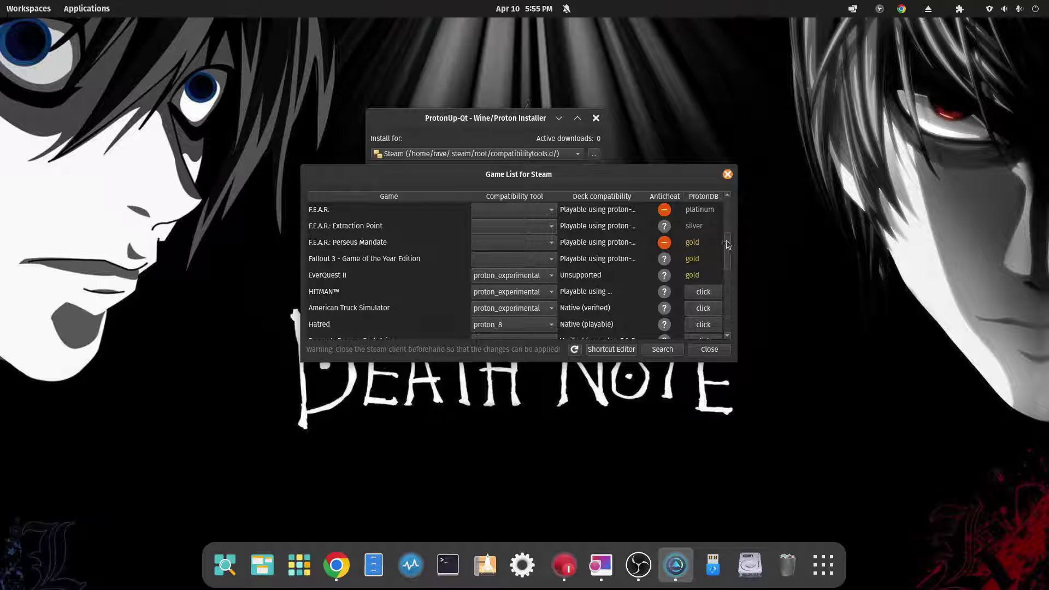
{"action": "scroll", "coordinate": [728, 244], "scroll_direction": "down", "scroll_amount": 1}
{"action": "scroll", "coordinate": [621, 252], "scroll_direction": "up", "scroll_amount": 3}
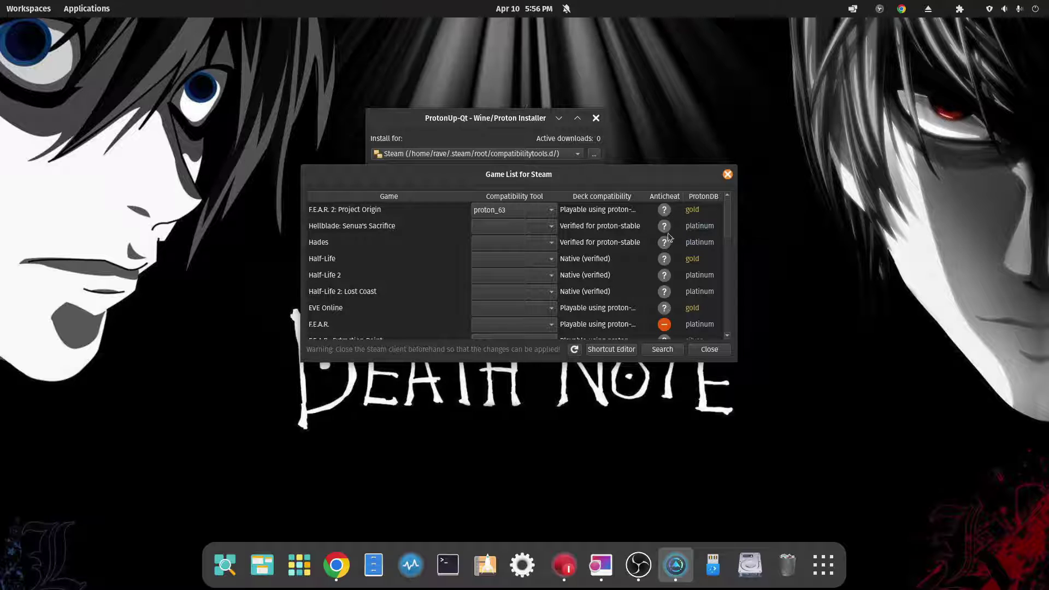
Open the first game's Are We Anti-Cheat Yet? page and scroll through its anti-cheat status table
{"action": "left_click", "coordinate": [664, 212]}
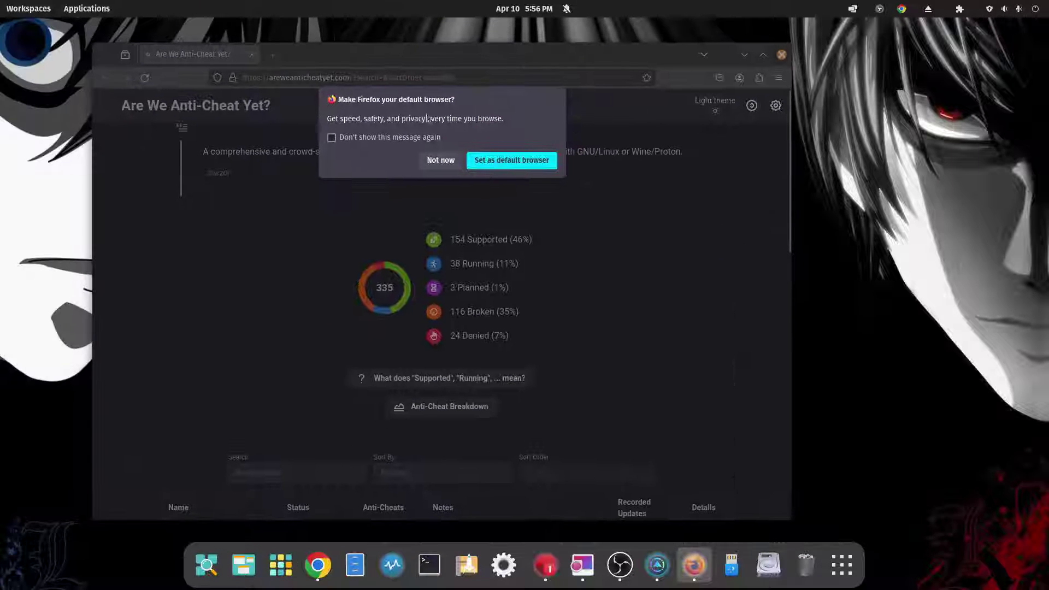
{"action": "left_click", "coordinate": [440, 161]}
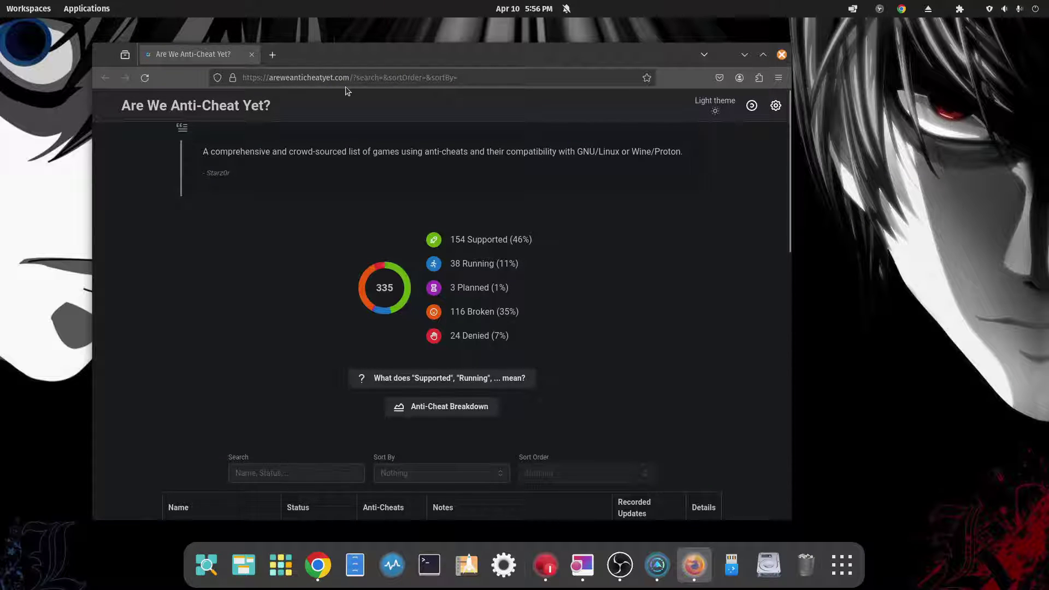
{"action": "scroll", "coordinate": [545, 225], "scroll_direction": "down", "scroll_amount": 5}
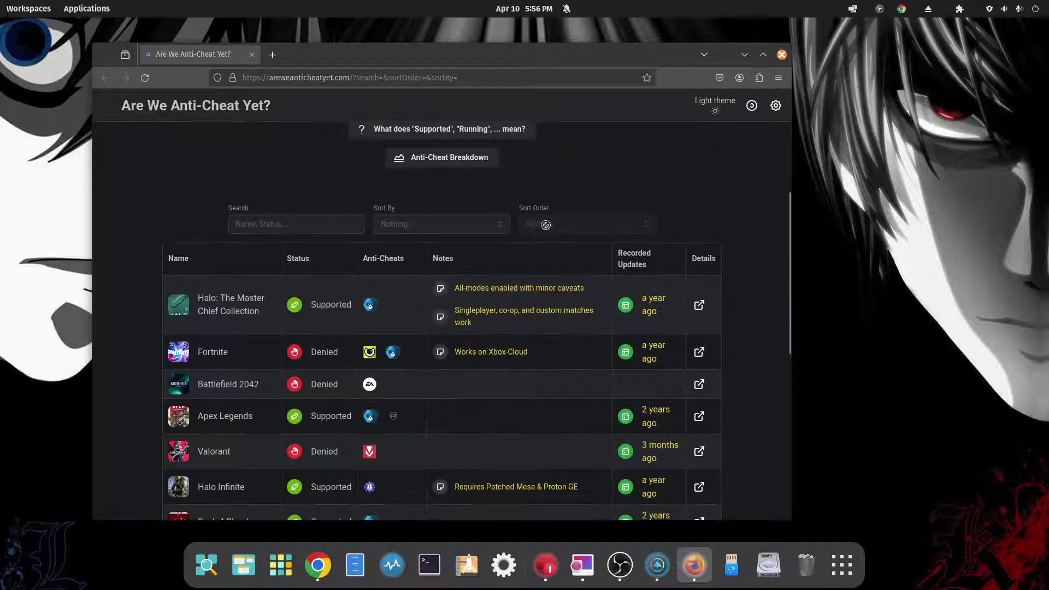
{"action": "scroll", "coordinate": [545, 225], "scroll_direction": "down", "scroll_amount": 2}
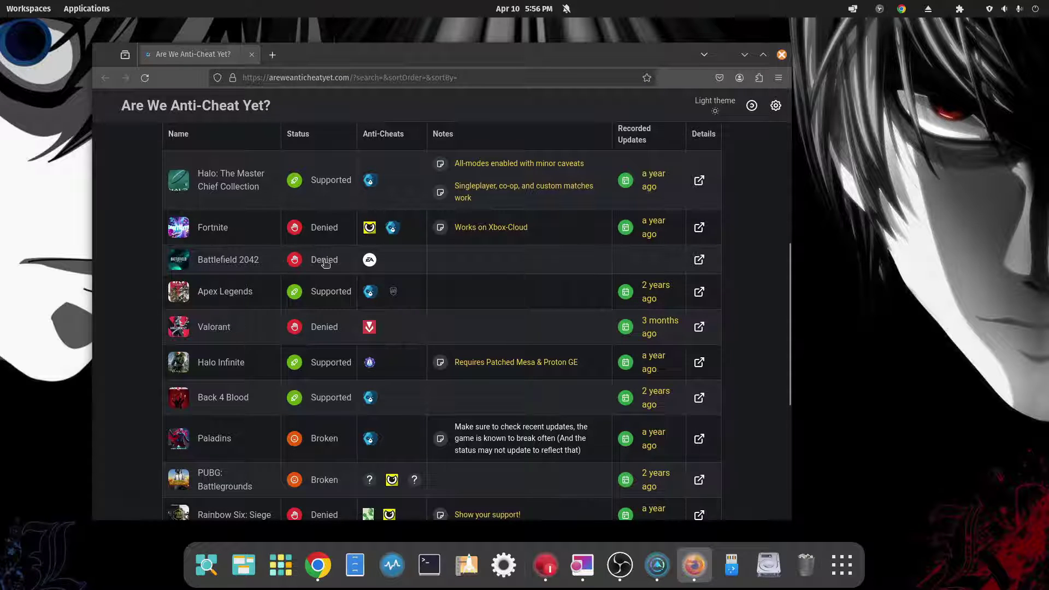
{"action": "scroll", "coordinate": [328, 274], "scroll_direction": "down", "scroll_amount": 3}
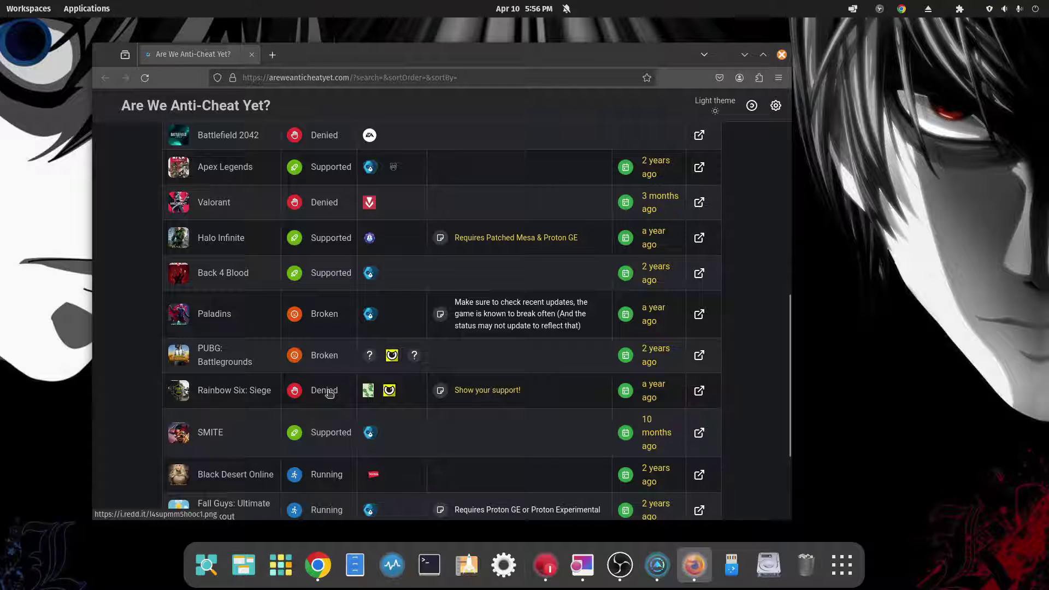
{"action": "scroll", "coordinate": [328, 388], "scroll_direction": "down", "scroll_amount": 3}
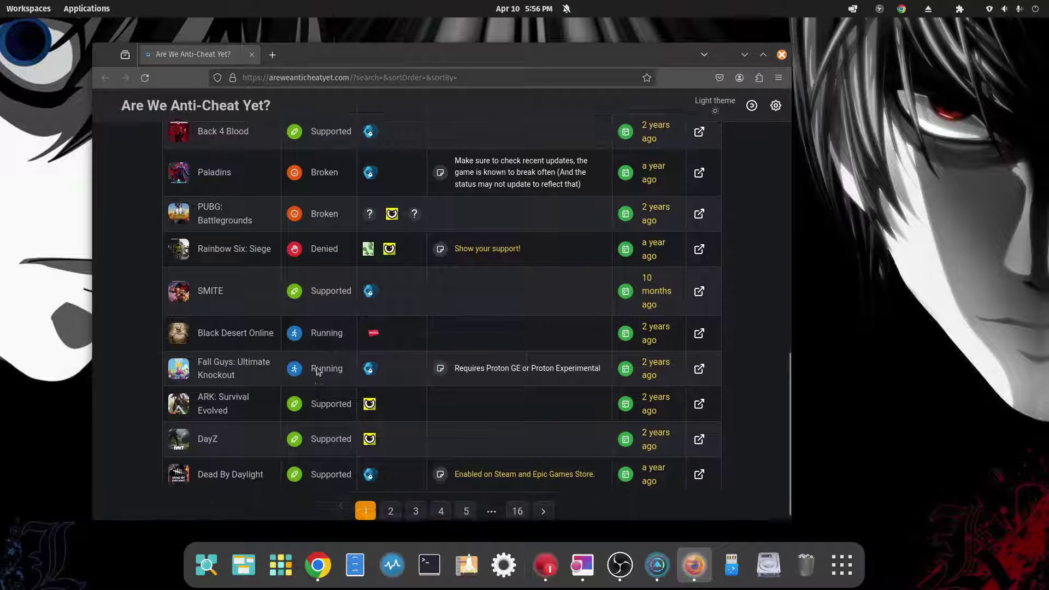
{"action": "scroll", "coordinate": [322, 369], "scroll_direction": "up", "scroll_amount": 7}
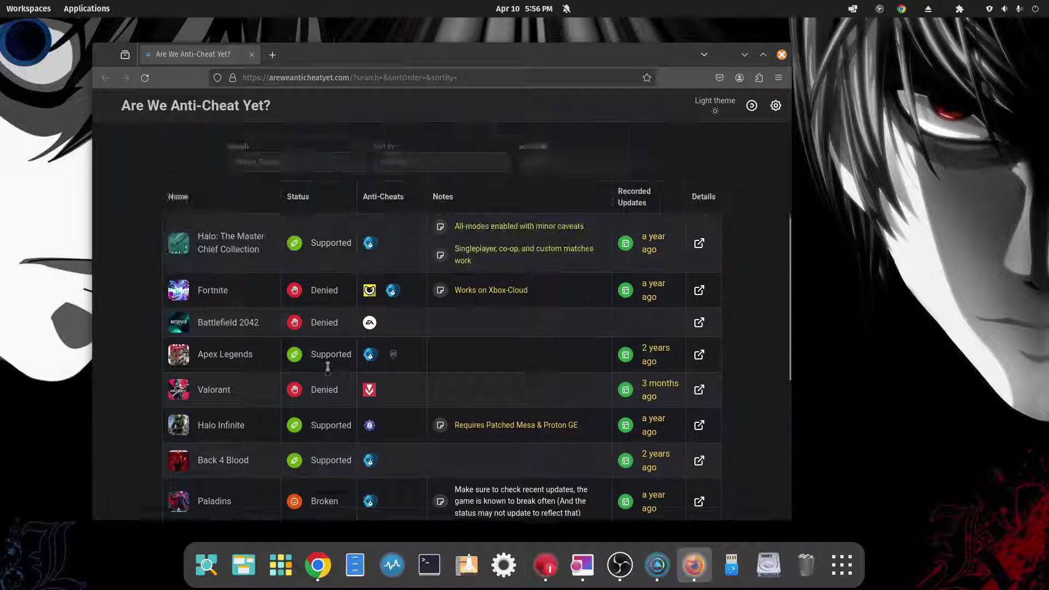
{"action": "scroll", "coordinate": [321, 267], "scroll_direction": "down", "scroll_amount": 3}
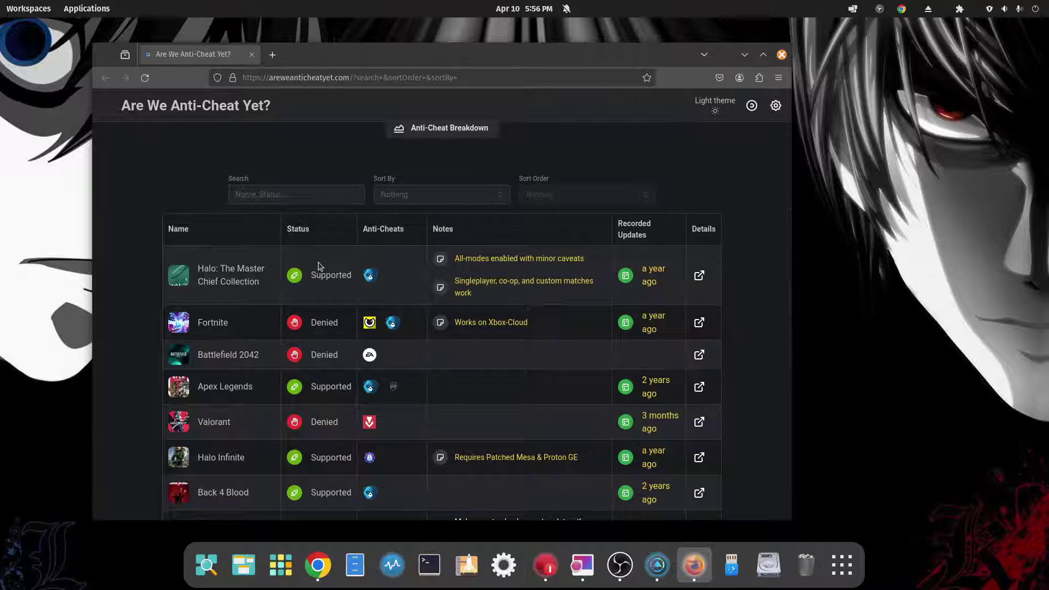
{"action": "scroll", "coordinate": [320, 266], "scroll_direction": "down", "scroll_amount": 7}
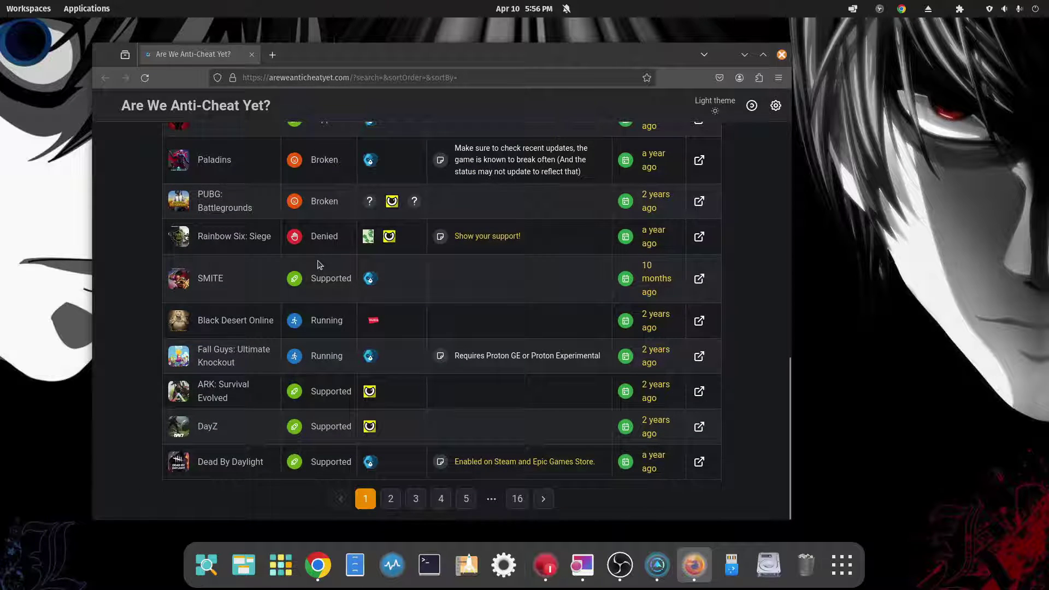
{"action": "scroll", "coordinate": [320, 266], "scroll_direction": "up", "scroll_amount": 10}
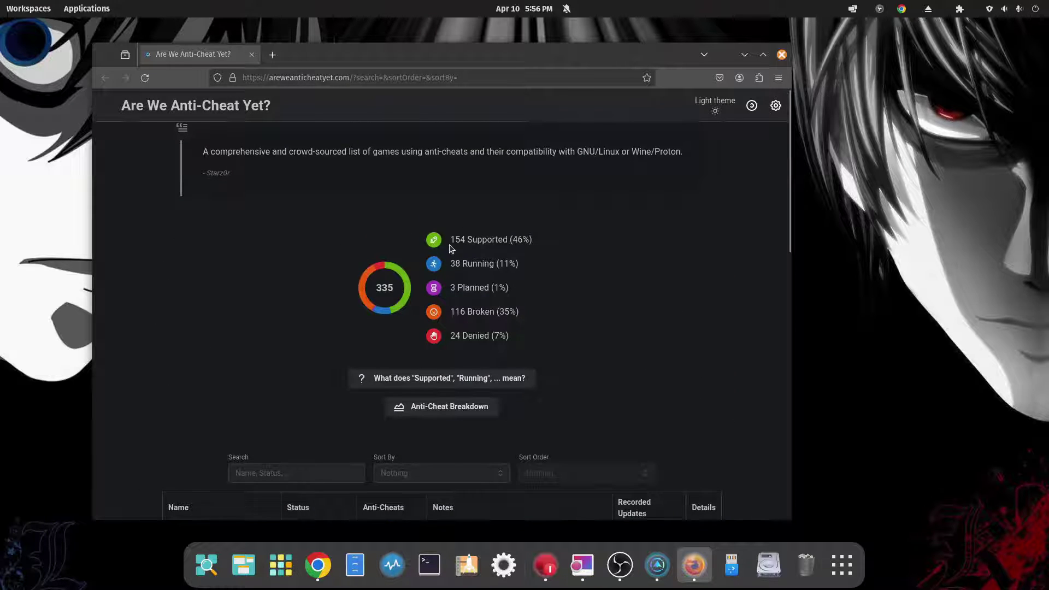
Close the anti-cheat compatibility website, the Steam game list, and the ProtonUp-Qt main window
{"action": "left_click", "coordinate": [781, 56]}
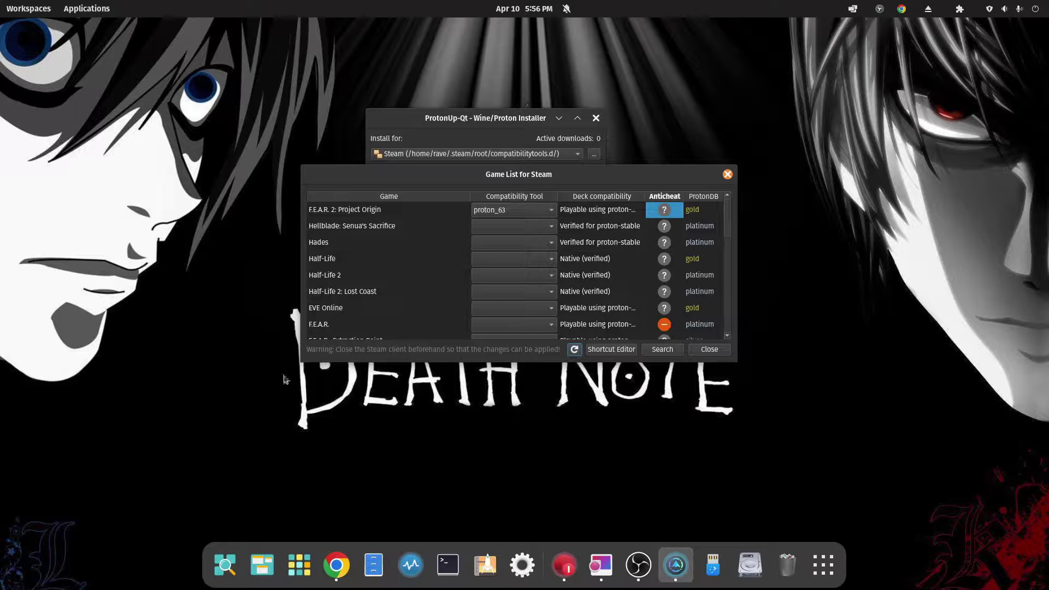
{"action": "left_click", "coordinate": [728, 175]}
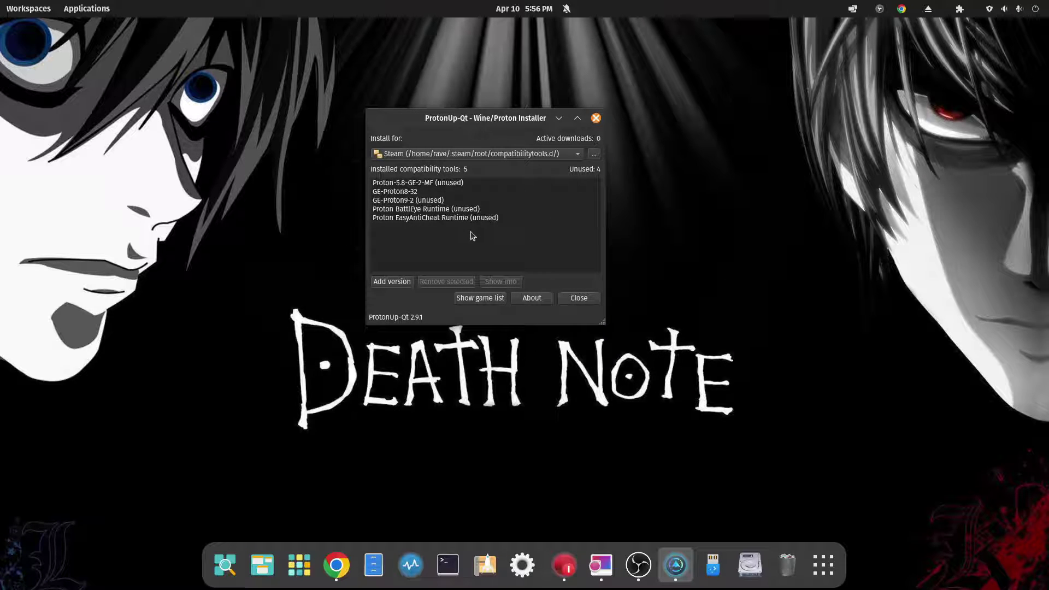
{"action": "left_click", "coordinate": [596, 118]}
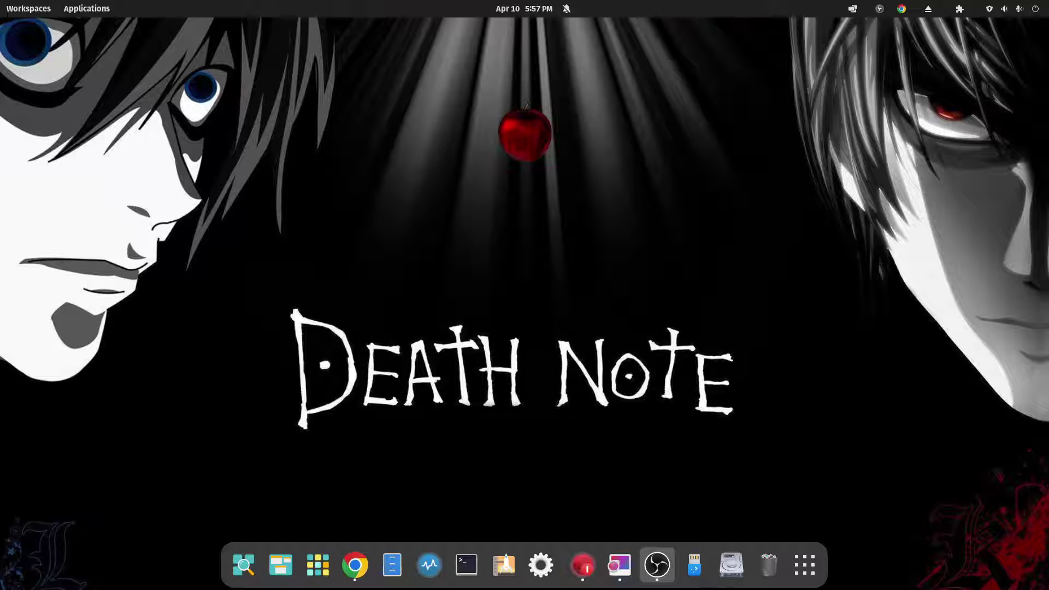
Bring Chrome's System76 gaming guide to the front, maximize it, and scroll through the article
{"action": "key", "text": "alt+Tab"}
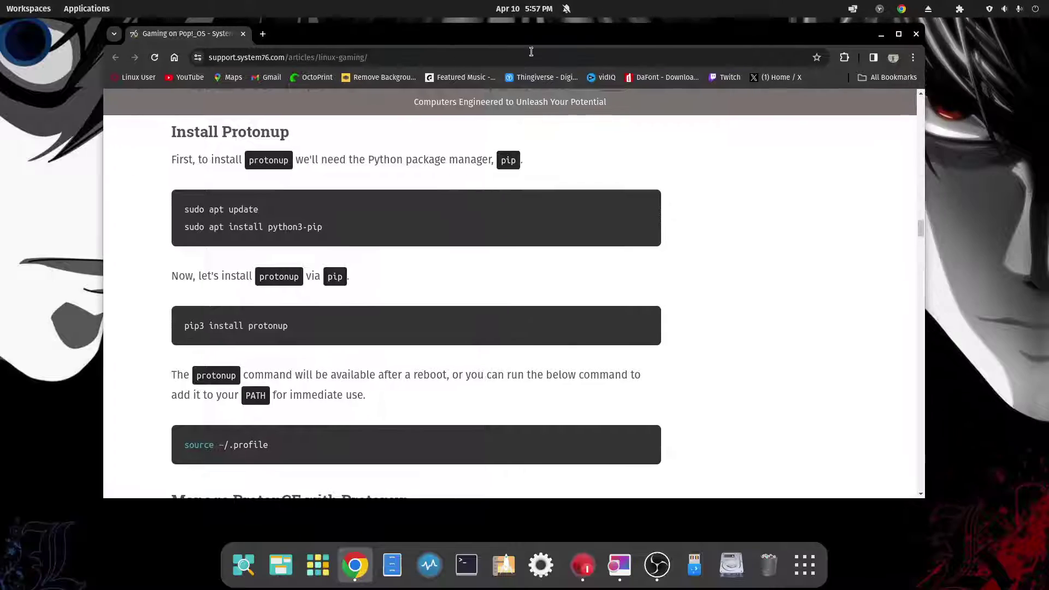
{"action": "left_click", "coordinate": [898, 33]}
{"action": "scroll", "coordinate": [765, 229], "scroll_direction": "up", "scroll_amount": 8}
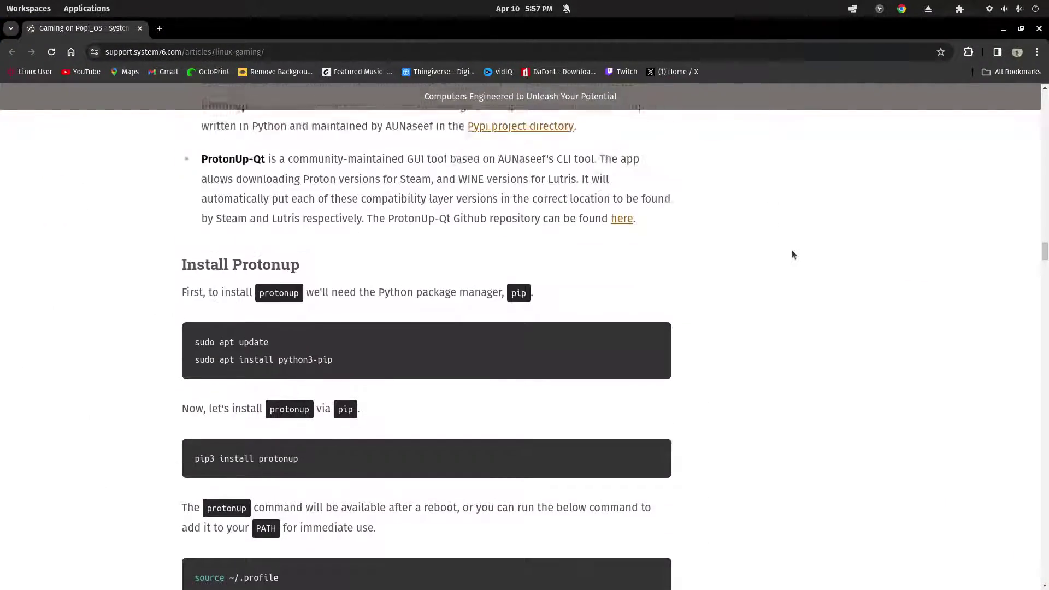
{"action": "scroll", "coordinate": [1037, 235], "scroll_direction": "up", "scroll_amount": 15}
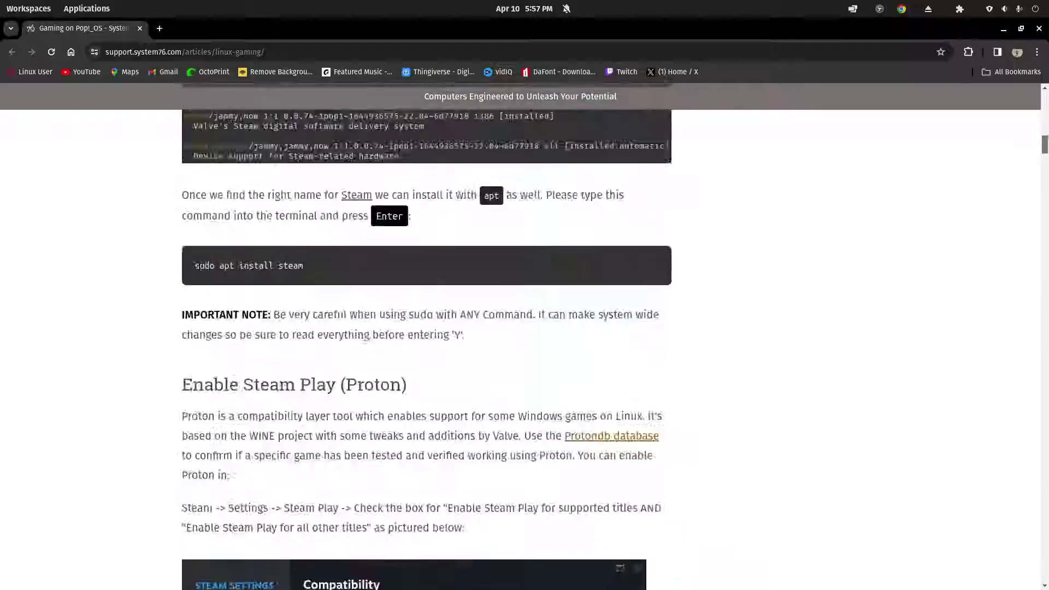
{"action": "scroll", "coordinate": [743, 188], "scroll_direction": "up", "scroll_amount": 3}
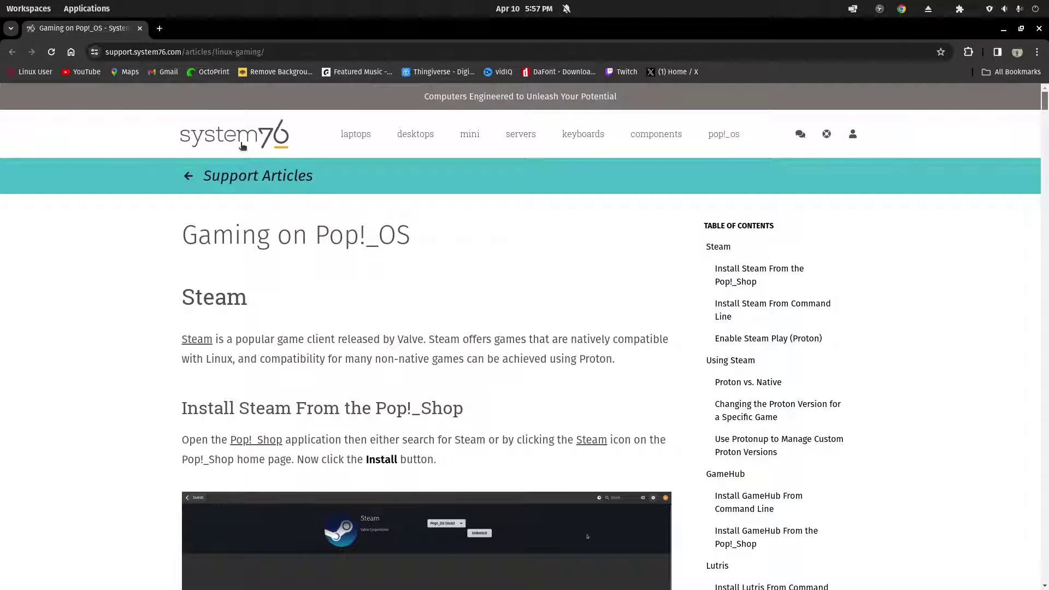
{"action": "scroll", "coordinate": [582, 273], "scroll_direction": "down", "scroll_amount": 3}
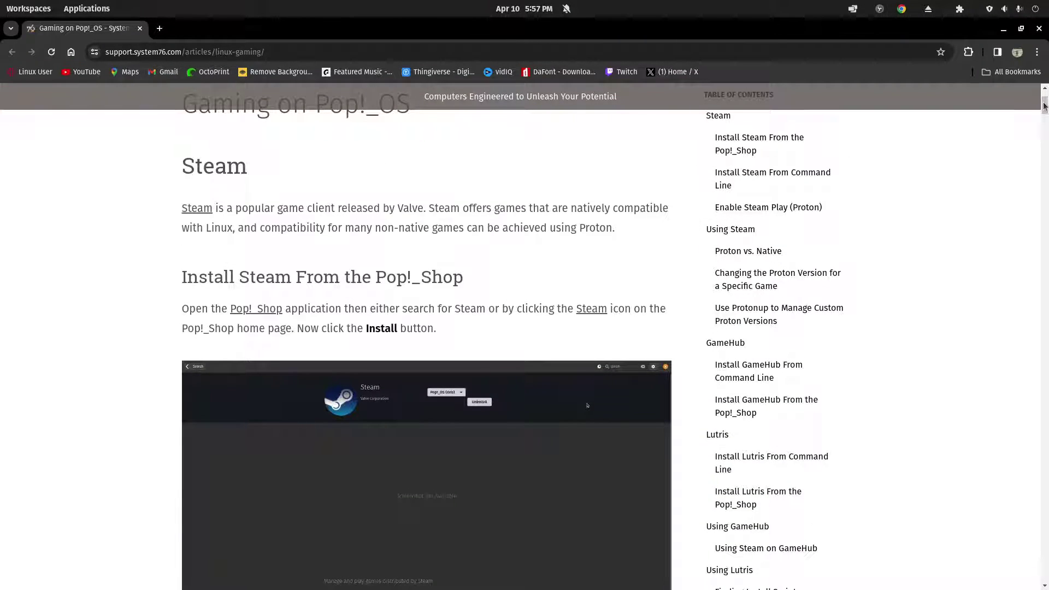
{"action": "left_click_drag", "start_coordinate": [1044, 106], "coordinate": [1044, 107]}
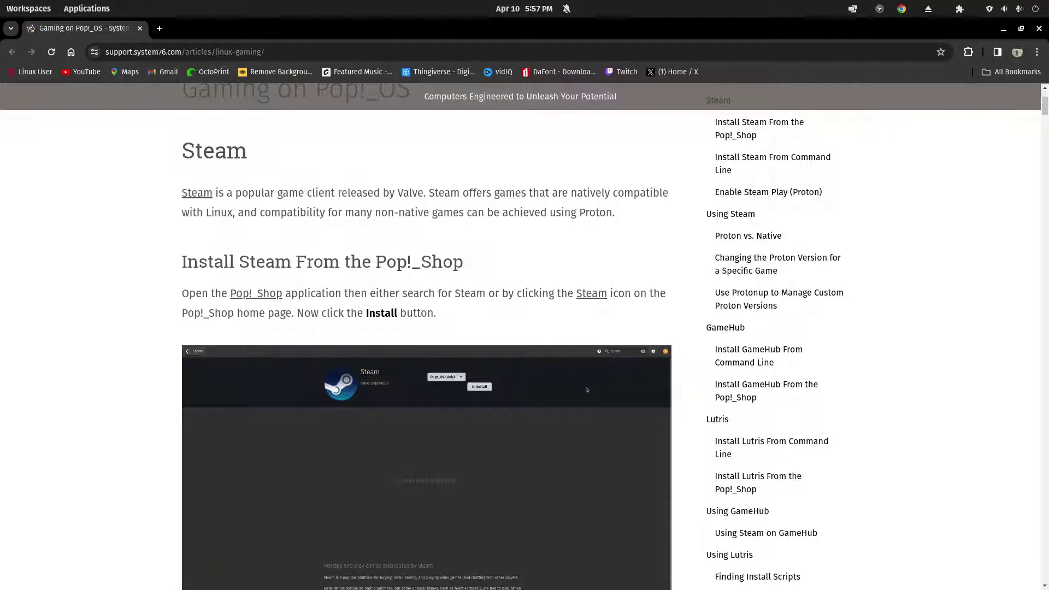
{"action": "left_click_drag", "start_coordinate": [1044, 107], "coordinate": [1043, 251]}
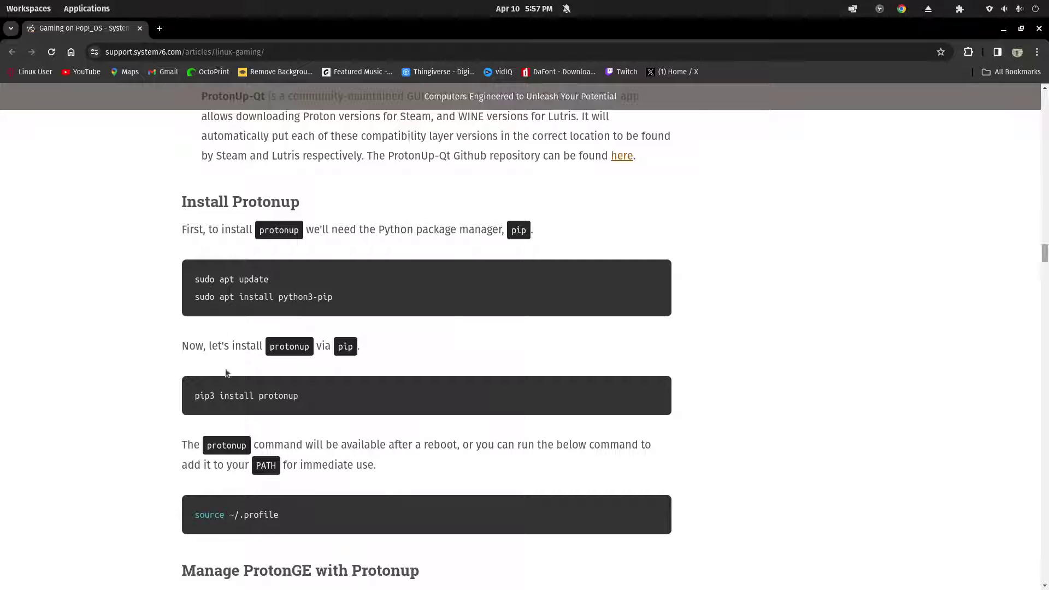
Scroll down through the Lutris and GameHub sections of the Gaming on Pop!_OS article
{"action": "scroll", "coordinate": [440, 331], "scroll_direction": "down", "scroll_amount": 2}
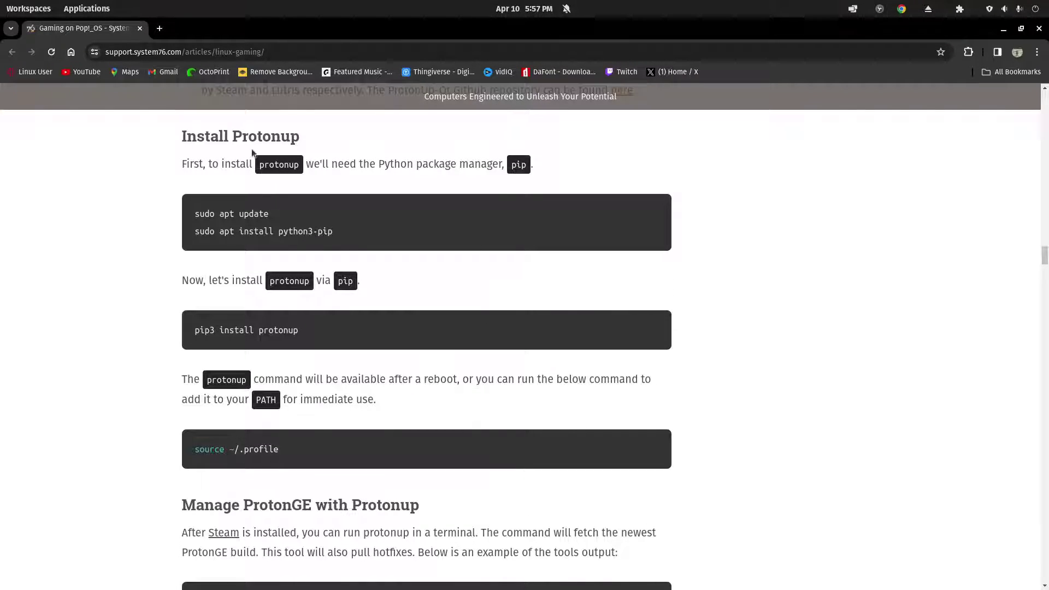
{"action": "left_click_drag", "start_coordinate": [1042, 254], "coordinate": [1044, 352]}
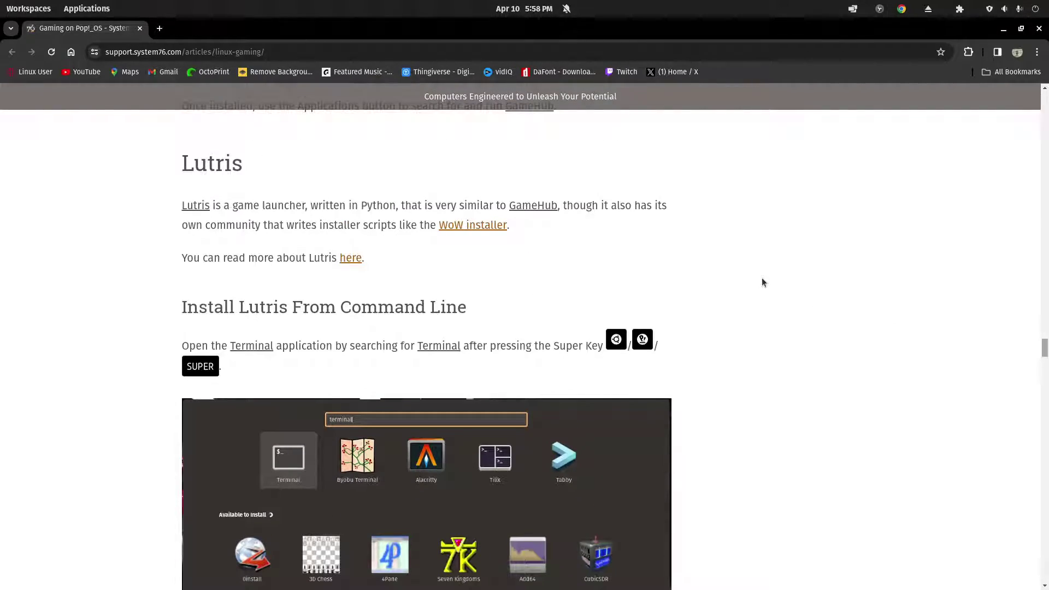
{"action": "scroll", "coordinate": [760, 278], "scroll_direction": "down", "scroll_amount": 10}
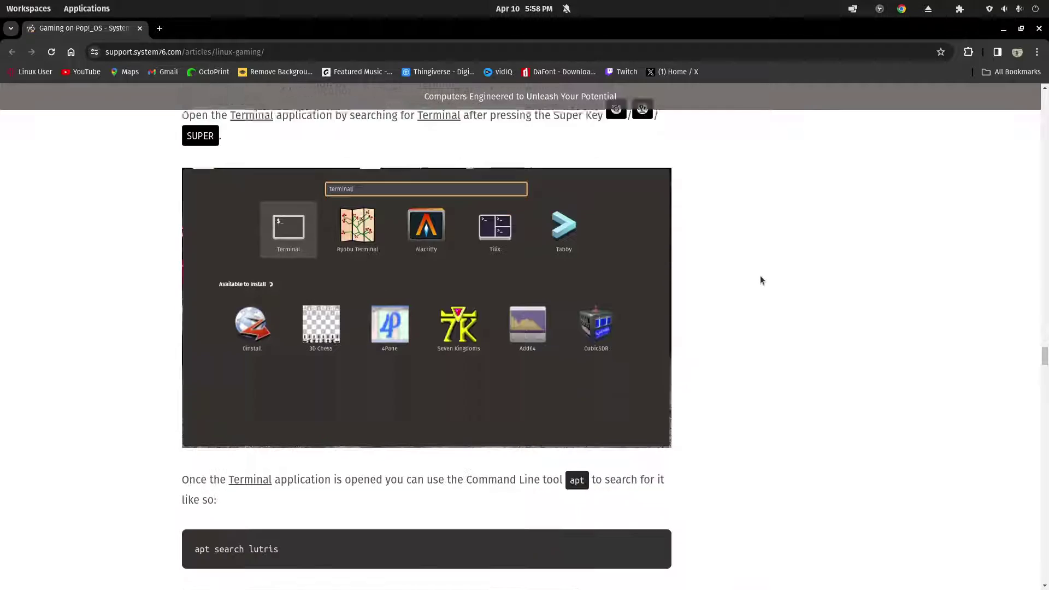
{"action": "scroll", "coordinate": [760, 277], "scroll_direction": "down", "scroll_amount": 4}
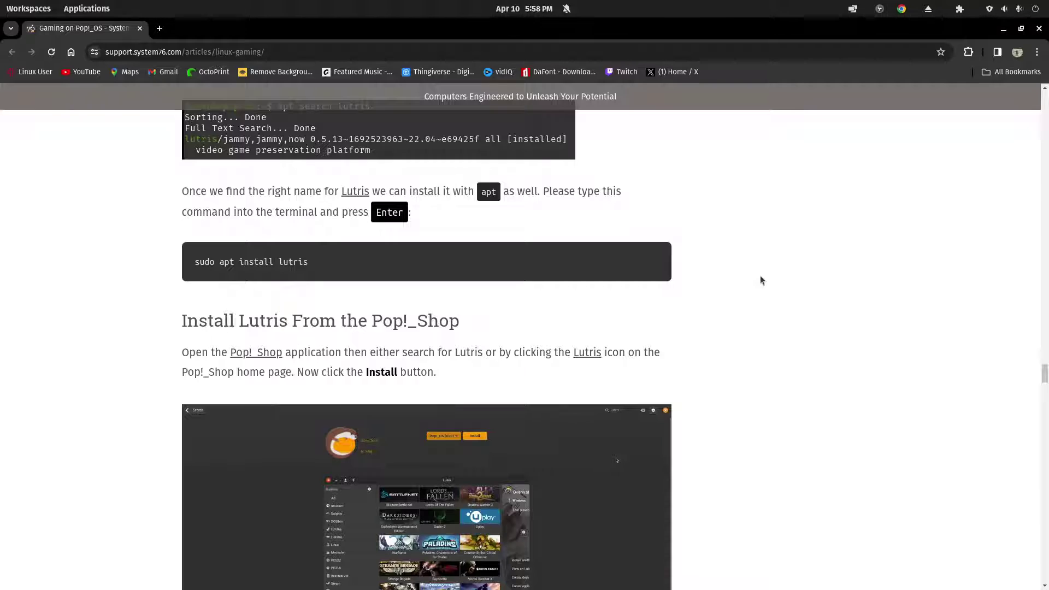
{"action": "scroll", "coordinate": [761, 280], "scroll_direction": "down", "scroll_amount": 5}
{"action": "scroll", "coordinate": [761, 281], "scroll_direction": "down", "scroll_amount": 7}
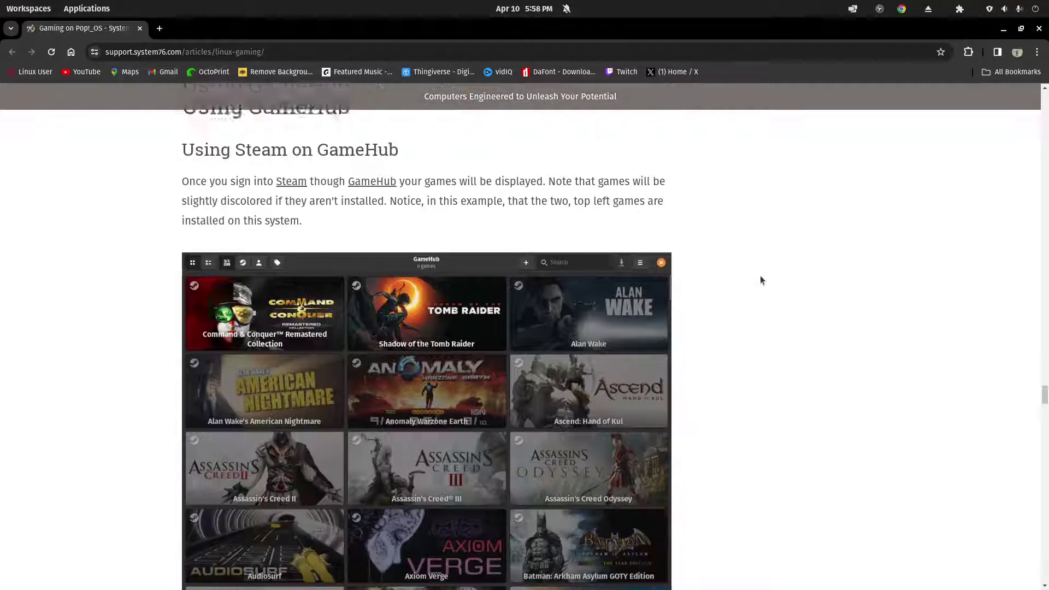
{"action": "scroll", "coordinate": [760, 280], "scroll_direction": "down", "scroll_amount": 4}
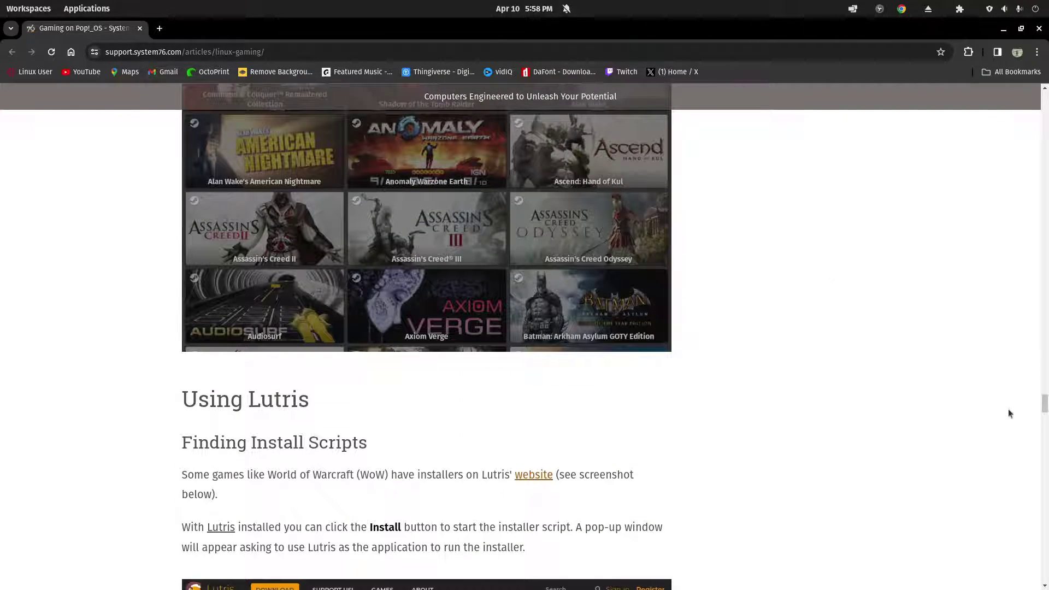
{"action": "left_click_drag", "start_coordinate": [1044, 405], "coordinate": [1044, 449]}
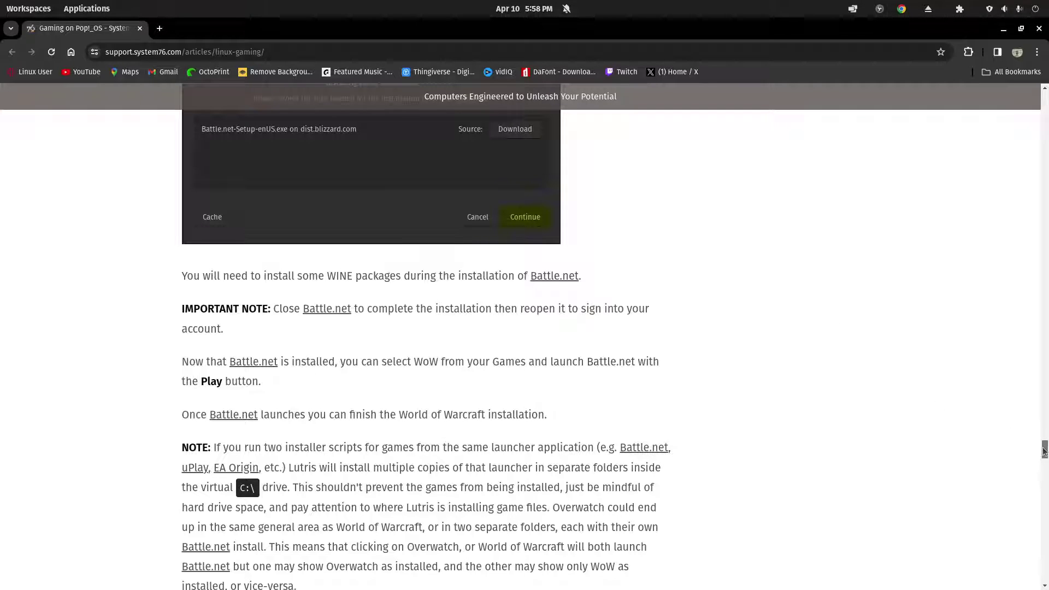
{"action": "scroll", "coordinate": [1035, 453], "scroll_direction": "down", "scroll_amount": 15}
{"action": "scroll", "coordinate": [1035, 283], "scroll_direction": "up", "scroll_amount": 20}
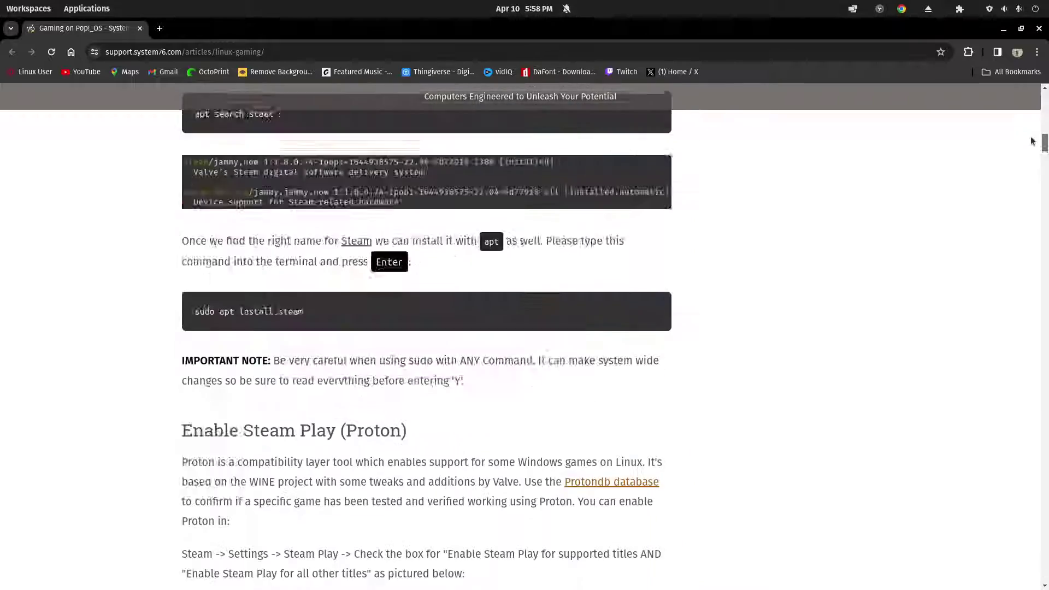
{"action": "left_click", "coordinate": [1039, 28]}
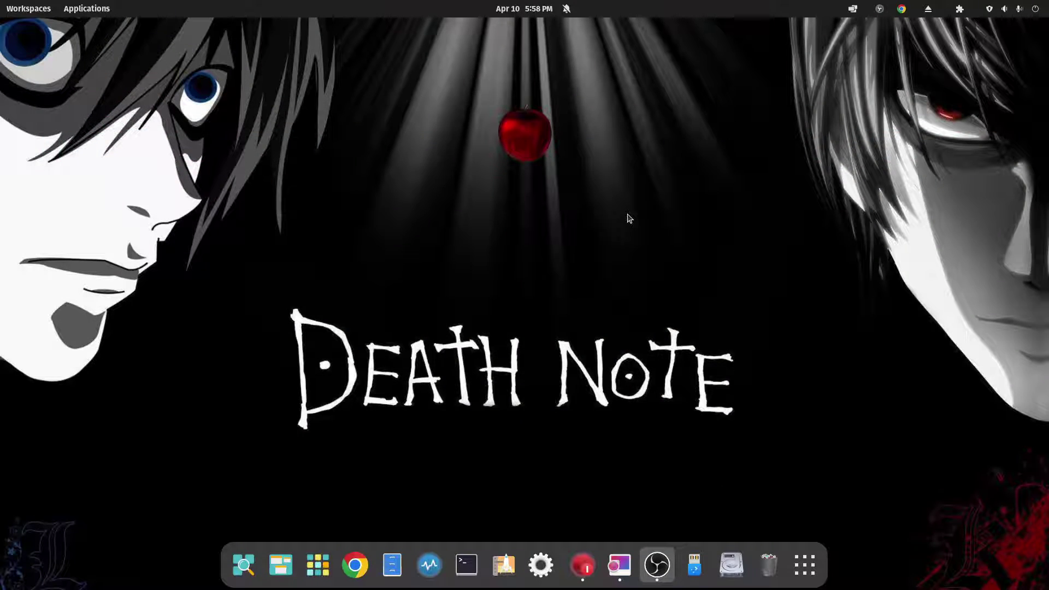